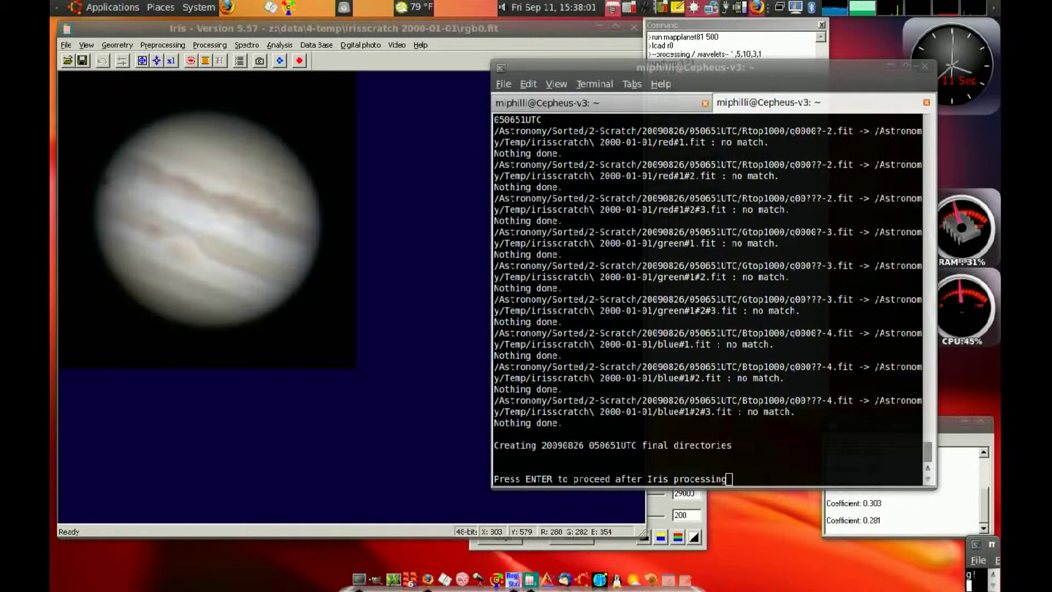
# - Display the rgb0 Jupiter image at full x1 scale
pyautogui.moveTo(574, 446); pyautogui.dragTo(606, 445)
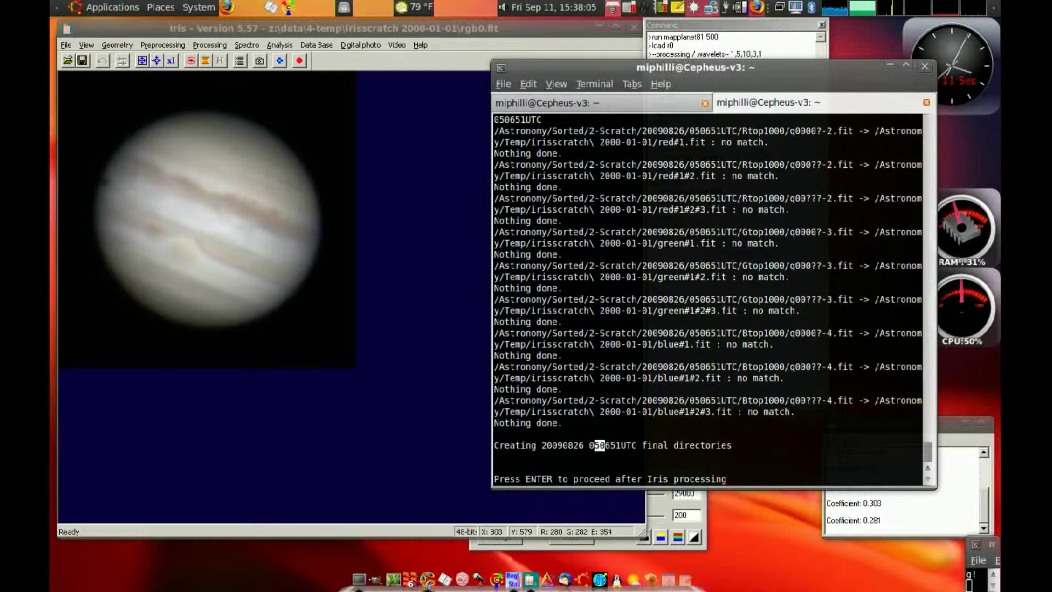
pyautogui.click(723, 37)
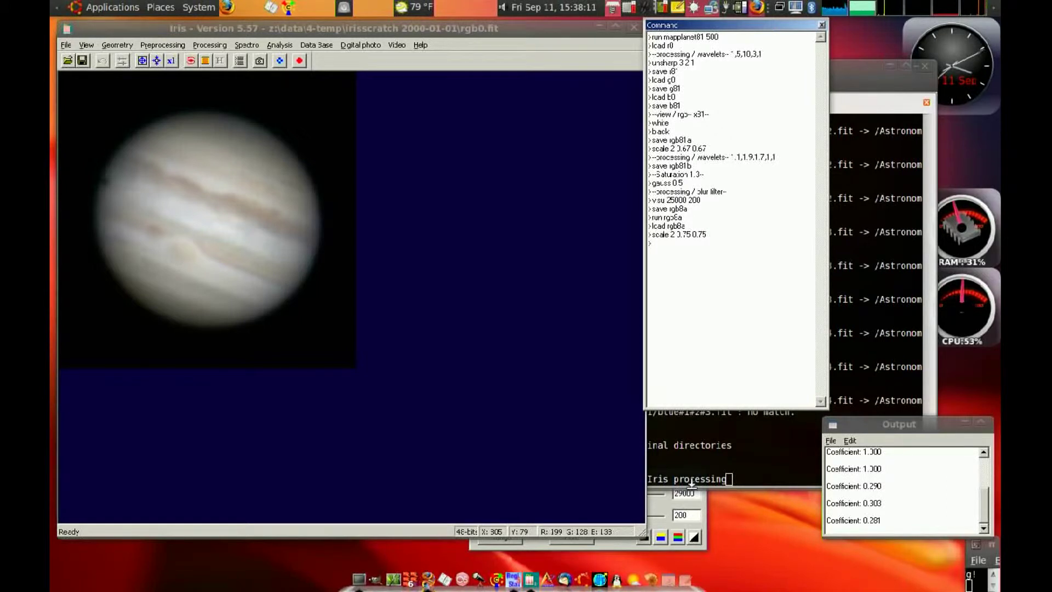
pyautogui.click(172, 61)
pyautogui.scroll(-3, 376, 221)
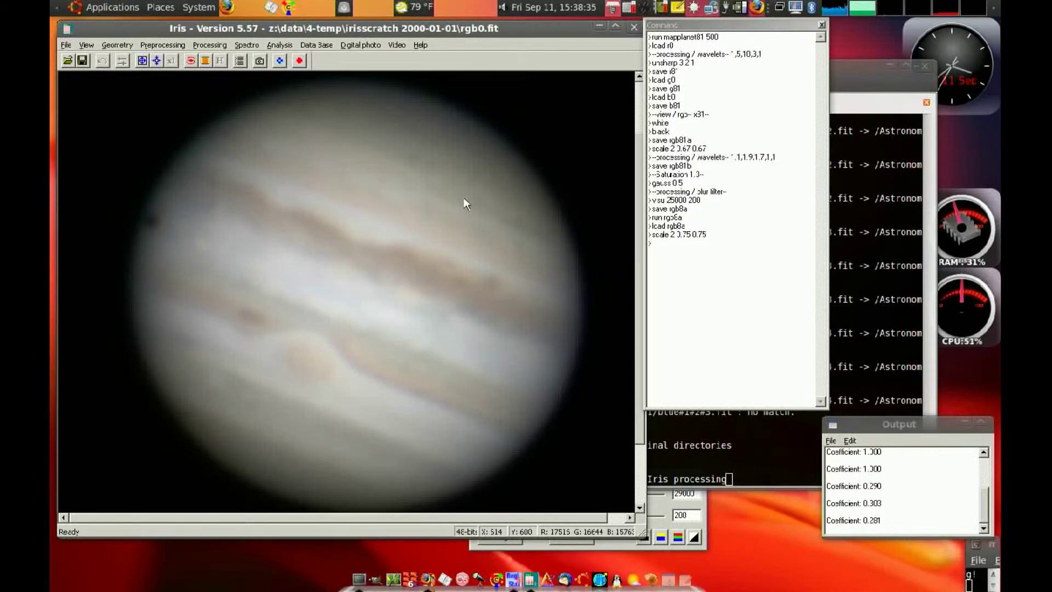
# - Apply a Wavelet filter to rgb0 with automatic verification, using finest 3.7, fine 2.3, medium 5.7 and large 4.5
pyautogui.click(250, 45)
pyautogui.moveTo(212, 49)
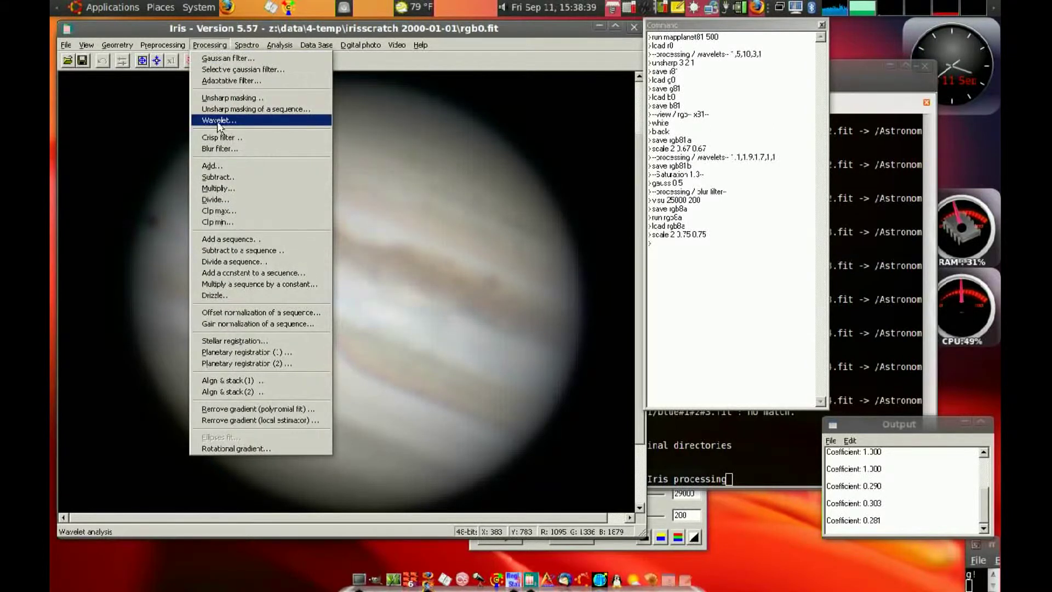
pyautogui.click(217, 120)
pyautogui.moveTo(270, 202); pyautogui.dragTo(674, 199)
pyautogui.click(804, 294)
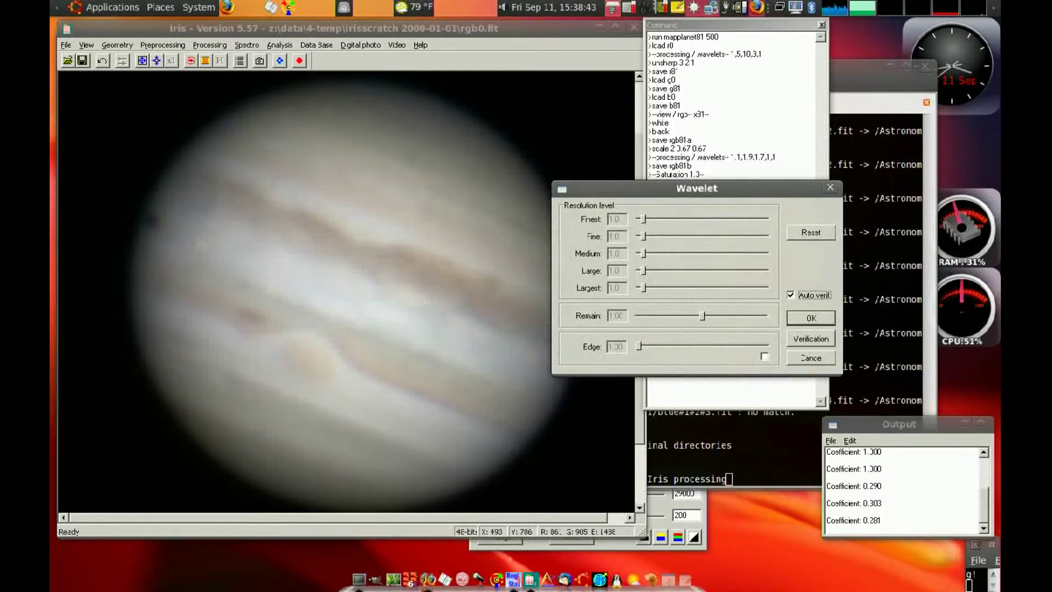
pyautogui.moveTo(644, 237); pyautogui.dragTo(650, 238)
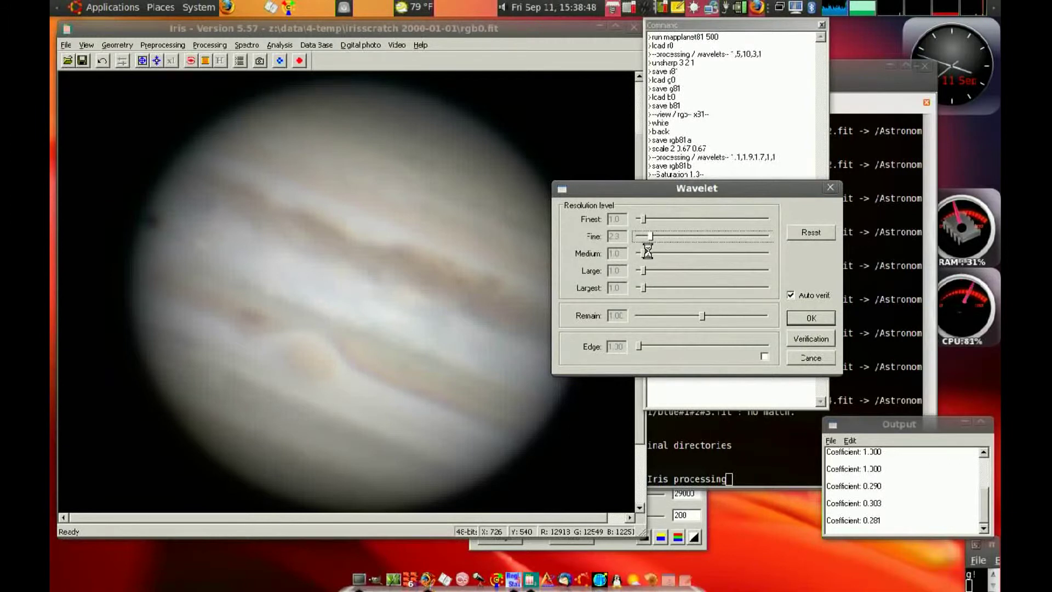
pyautogui.moveTo(644, 253); pyautogui.dragTo(669, 252)
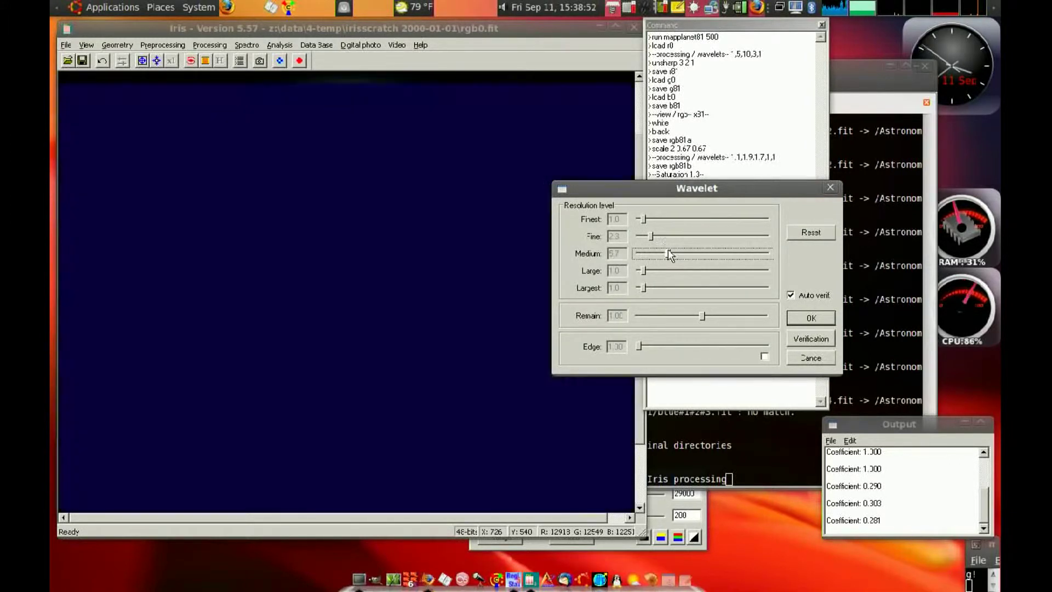
pyautogui.moveTo(643, 270); pyautogui.dragTo(662, 274)
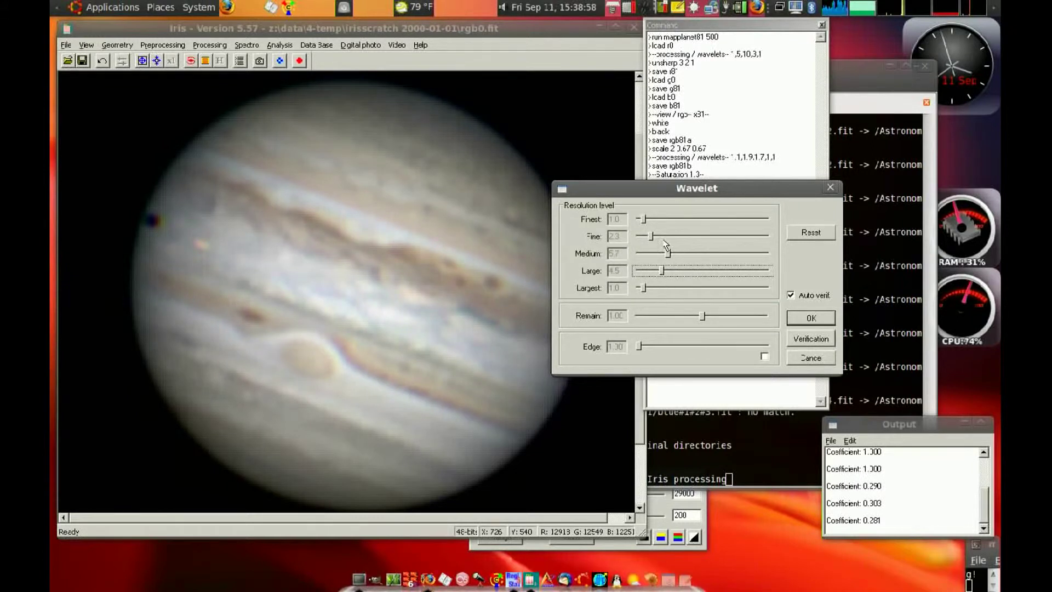
pyautogui.moveTo(642, 221); pyautogui.dragTo(658, 220)
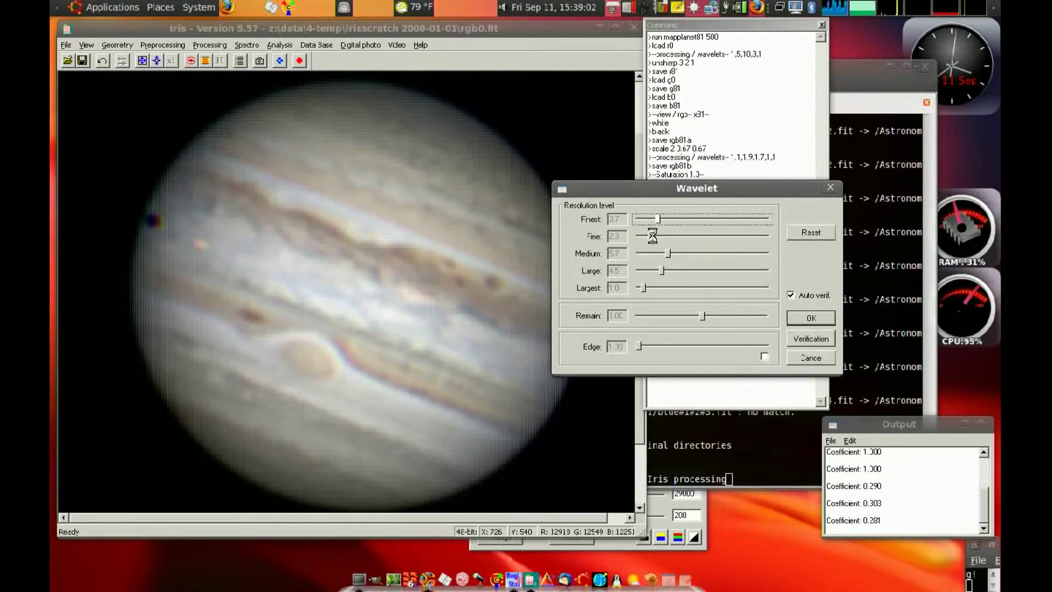
pyautogui.click(809, 319)
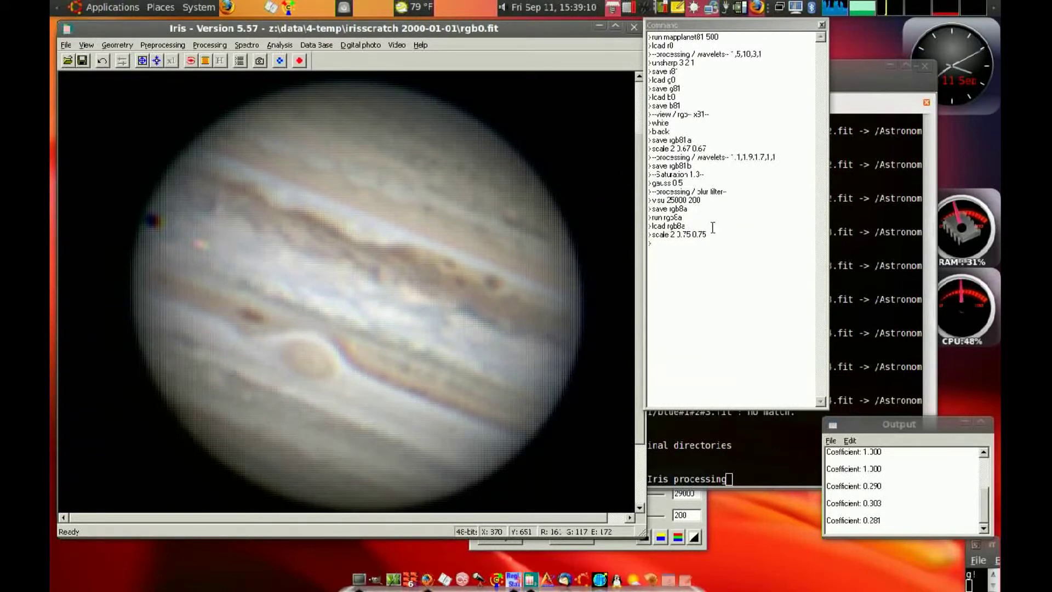
# - Shrink the sharpened rgb0 image by rerunning scale 2 0.67 0.67 and scale 2 0.75 0.75 from the command history
pyautogui.click(711, 148)
pyautogui.press('Return')
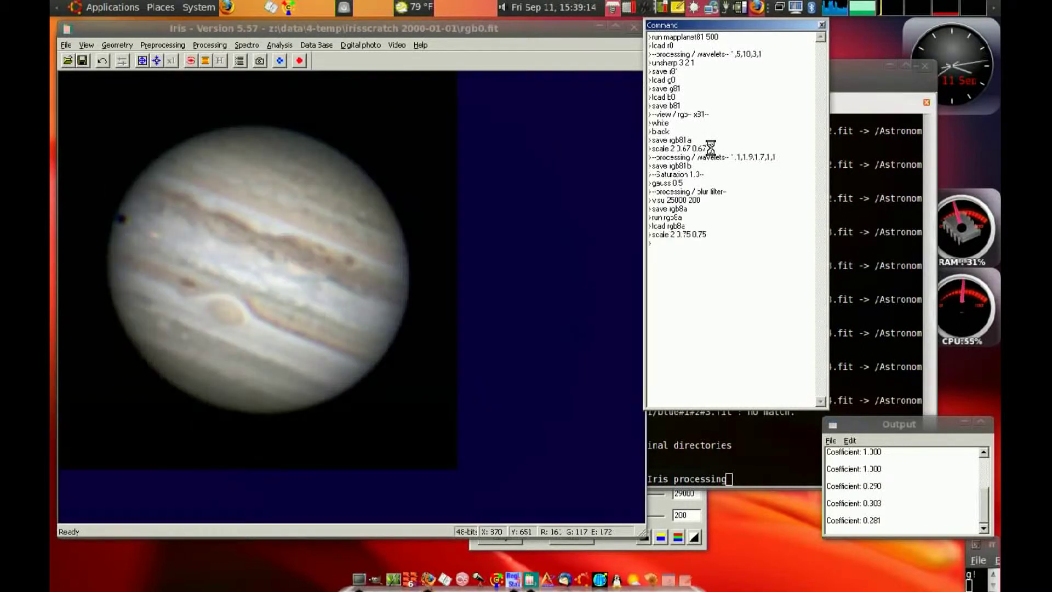
pyautogui.click(713, 234)
pyautogui.press('Return')
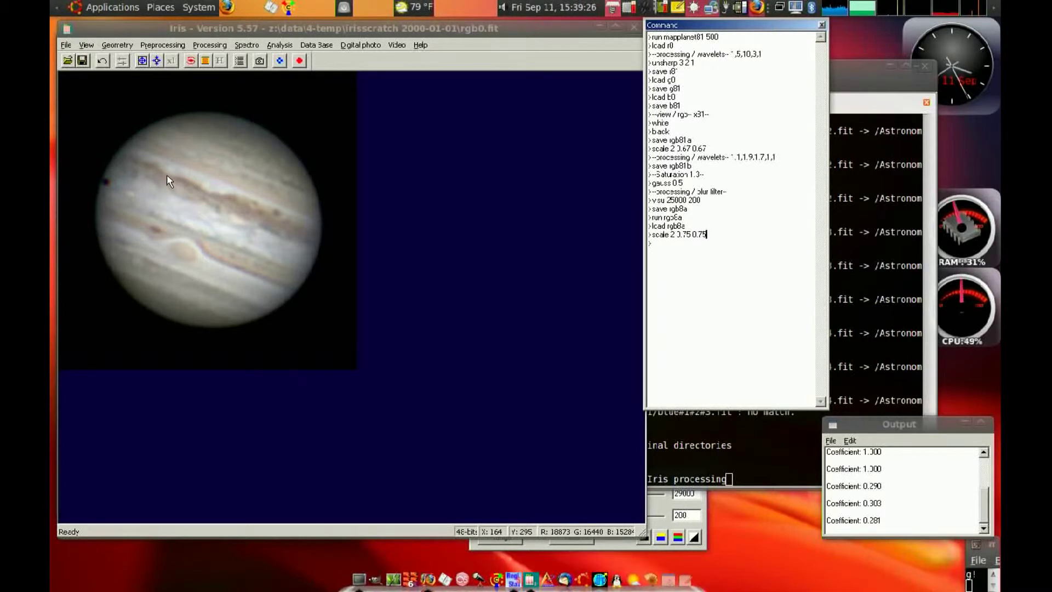
# - Load the red channel r0 and apply the Wavelet filter with levels 1, 5, 10, 3, 1 from finest to largest
pyautogui.doubleClick(674, 46)
pyautogui.click(239, 46)
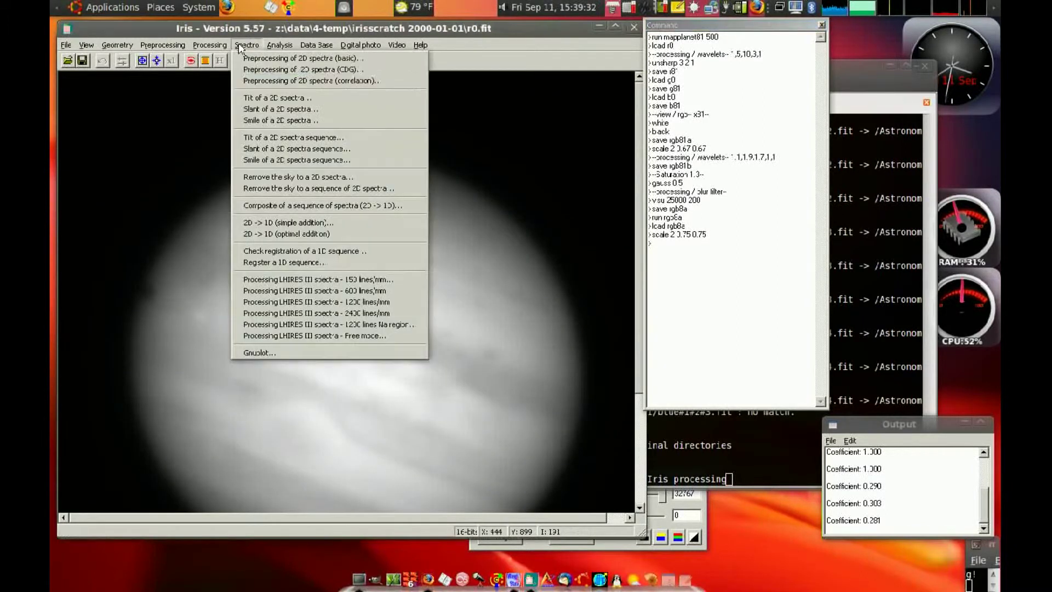
pyautogui.moveTo(210, 46)
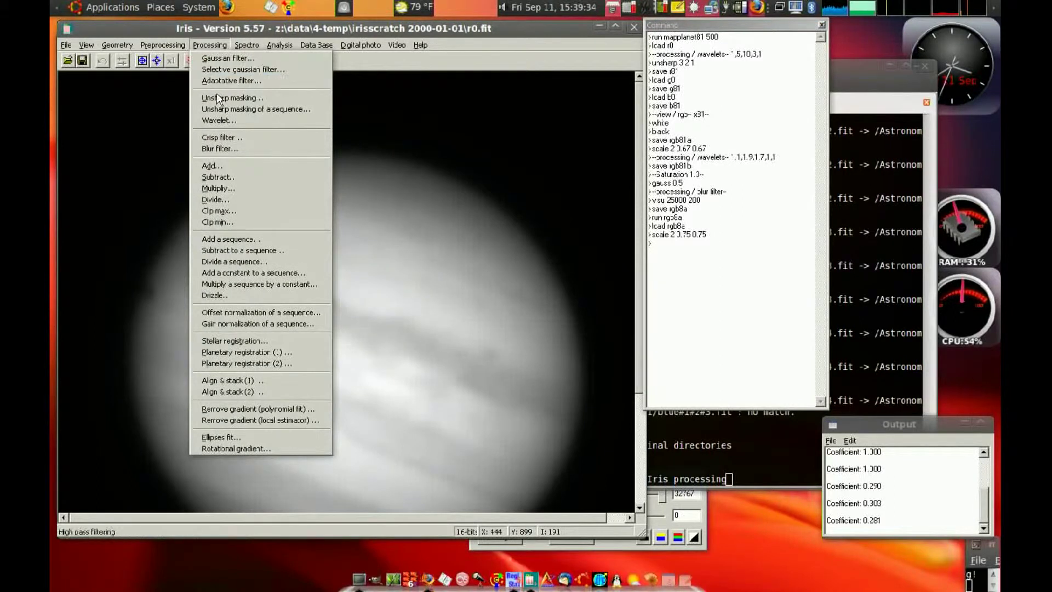
pyautogui.click(220, 120)
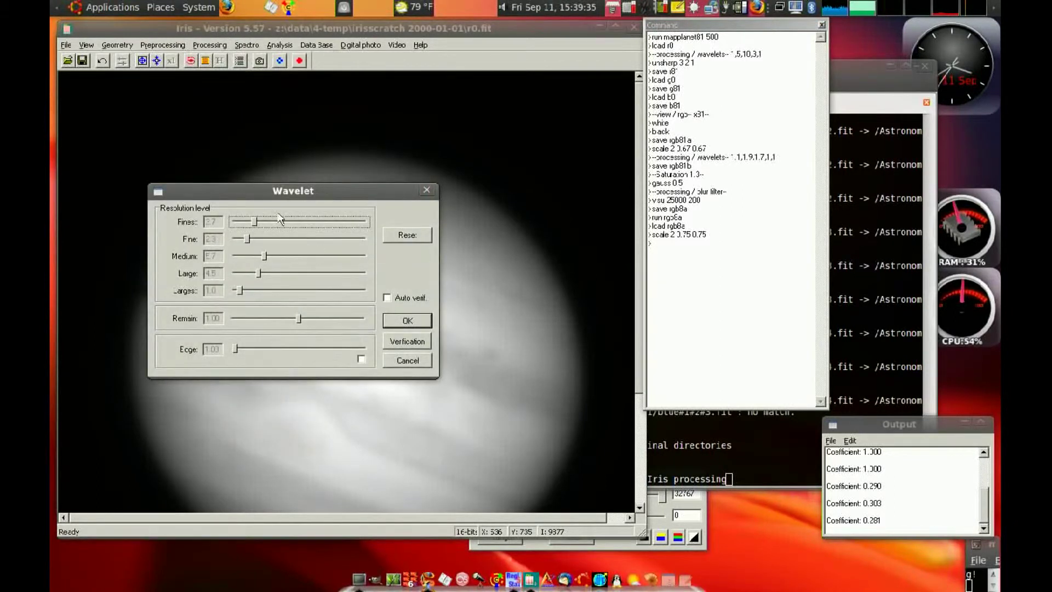
pyautogui.moveTo(263, 222); pyautogui.dragTo(251, 279)
pyautogui.click(404, 320)
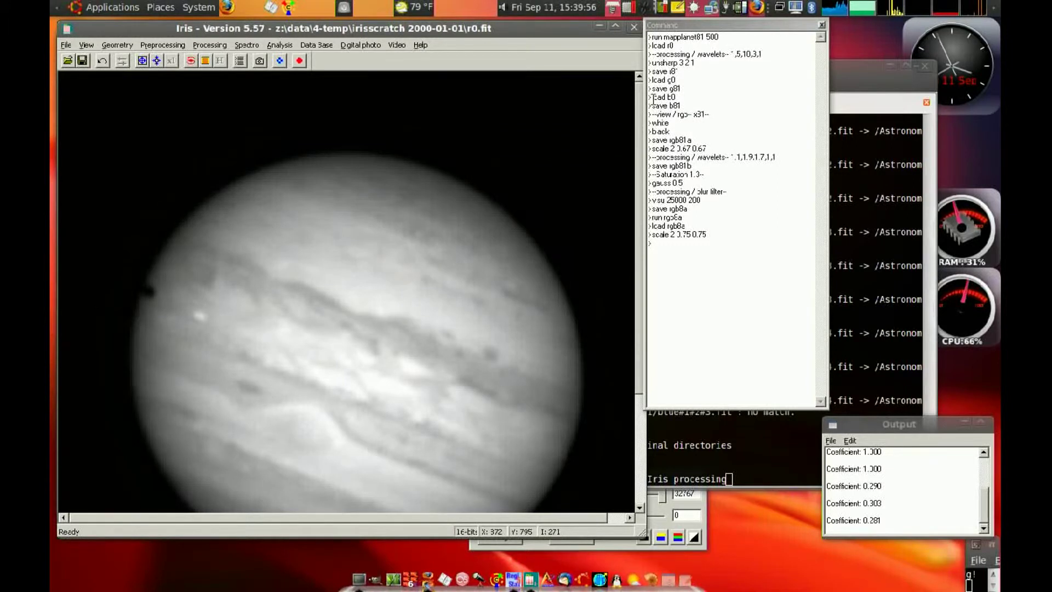
# - Run unsharp 3 2 1 on the red channel and save the result as r81
pyautogui.click(697, 64)
pyautogui.press('Return')
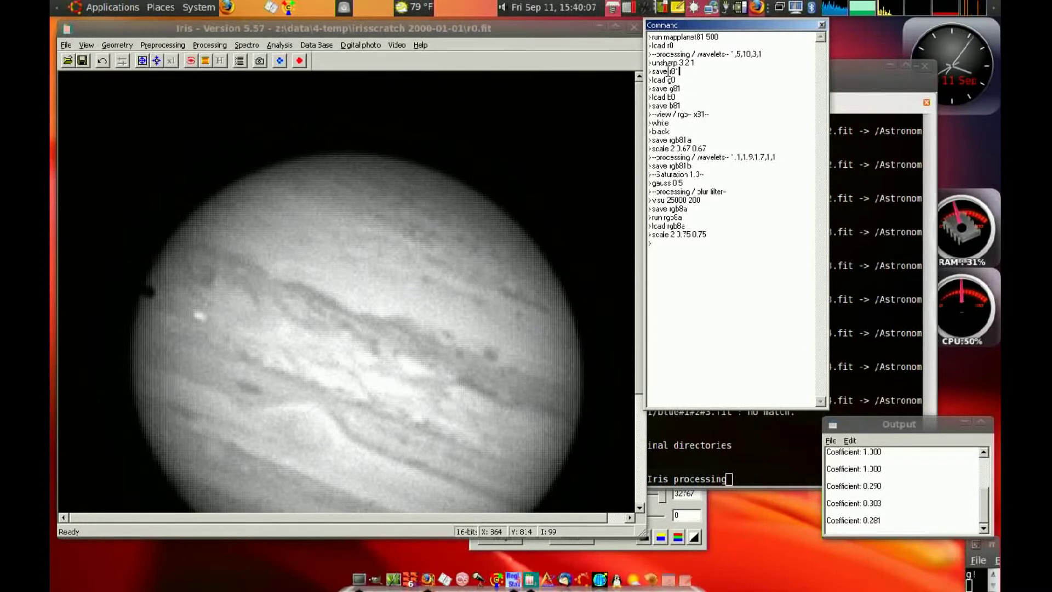
pyautogui.press('Return')
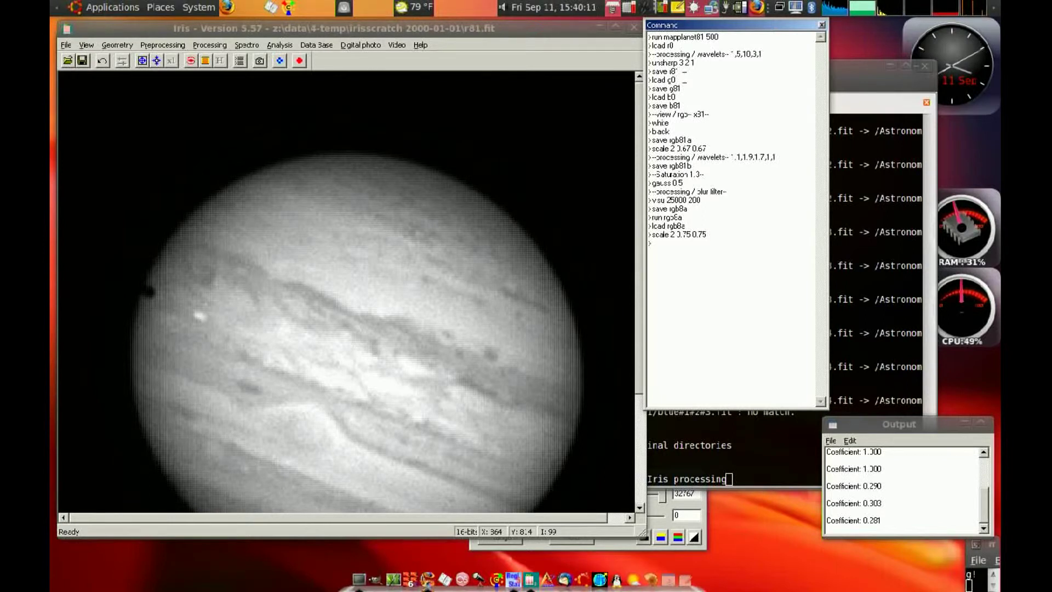
# - Load the green channel g0 and apply the Wavelet filter with the same levels as the red channel
pyautogui.press('Return')
pyautogui.click(257, 46)
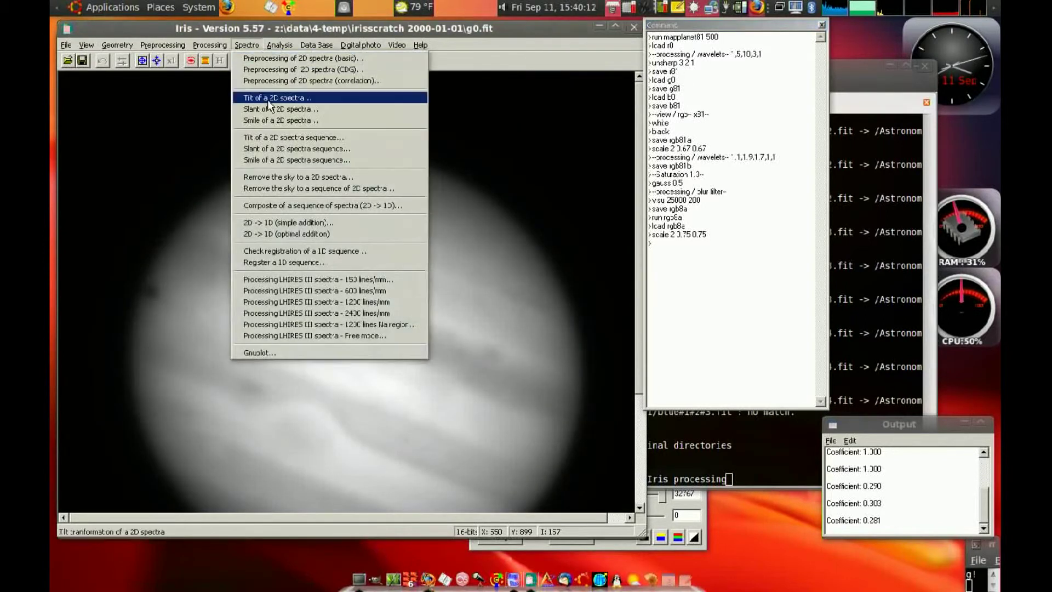
pyautogui.moveTo(210, 45)
pyautogui.click(235, 124)
pyautogui.click(409, 318)
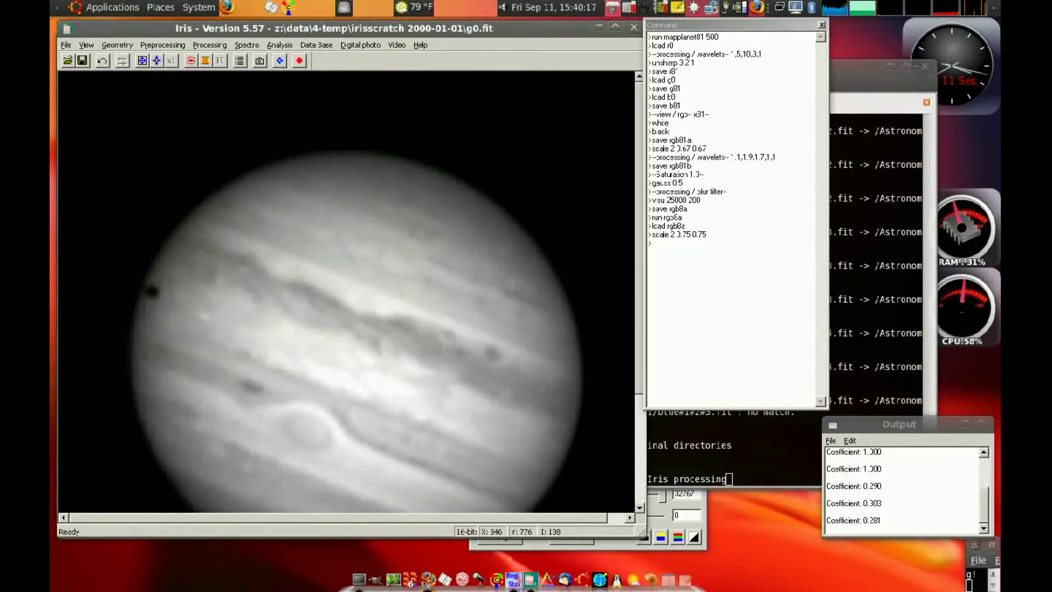
# - Run unsharp 3 2 1 on the green channel and save the result as g81
pyautogui.click(700, 60)
pyautogui.write('save rgb81a scale 2 0.67 0.67 --processing / wavelets-- 1,1,1.9,1.7,1,1 save rgb81b --Saturation 1.3-- gauss 0.5 --processing / blur filter-- visu 25000 200 save rgb8a run rgb8a load rgb8a scale 2 0.75 0.75')
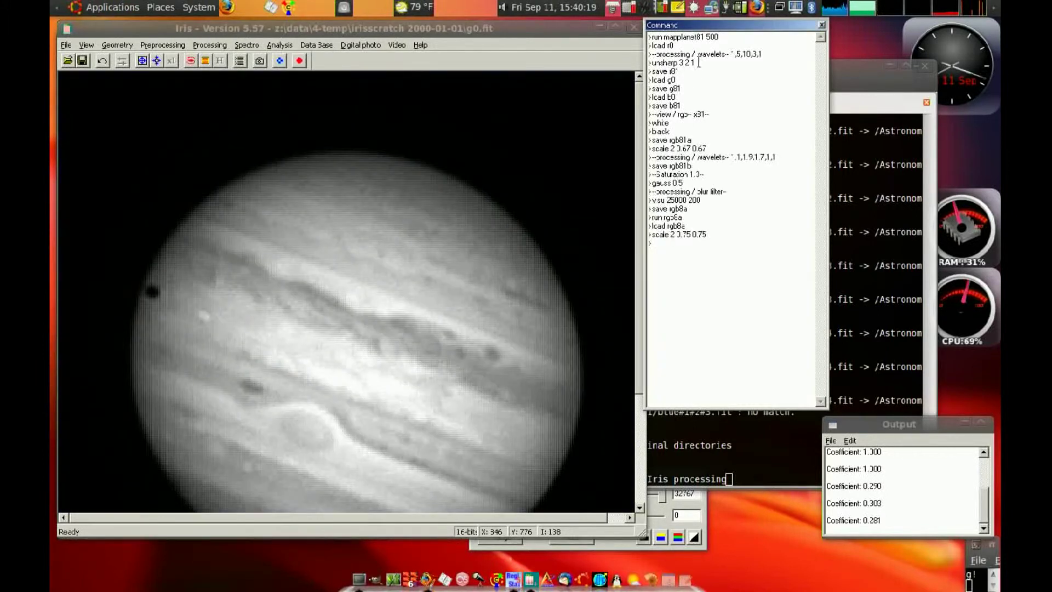
pyautogui.click(685, 89)
pyautogui.press('Return')
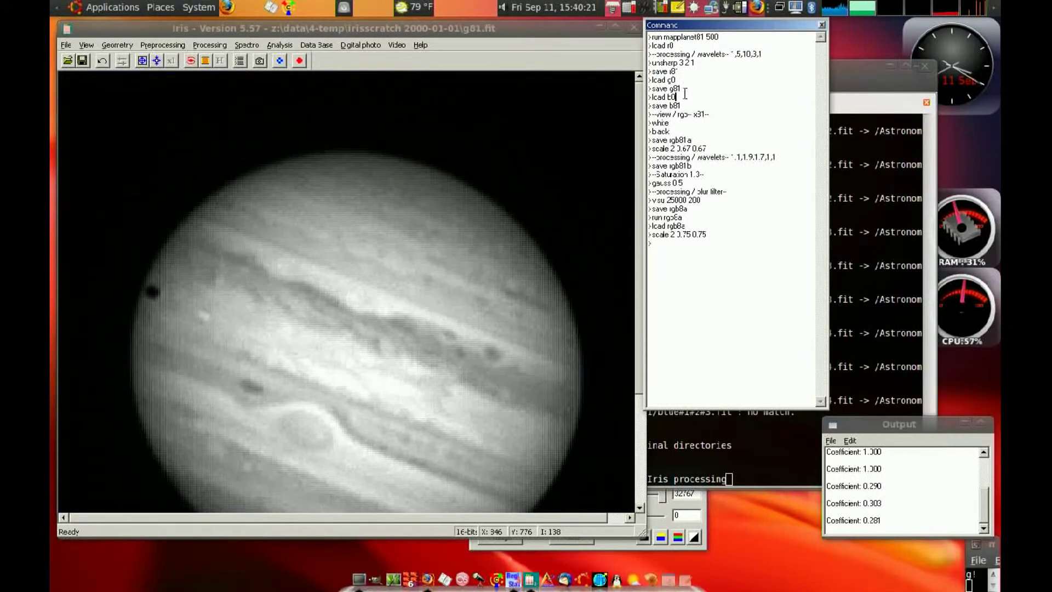
# - Load the blue channel b0, sharpen it with the same Wavelet levels and unsharp 3 2 1, and save it as b81
pyautogui.click(686, 102)
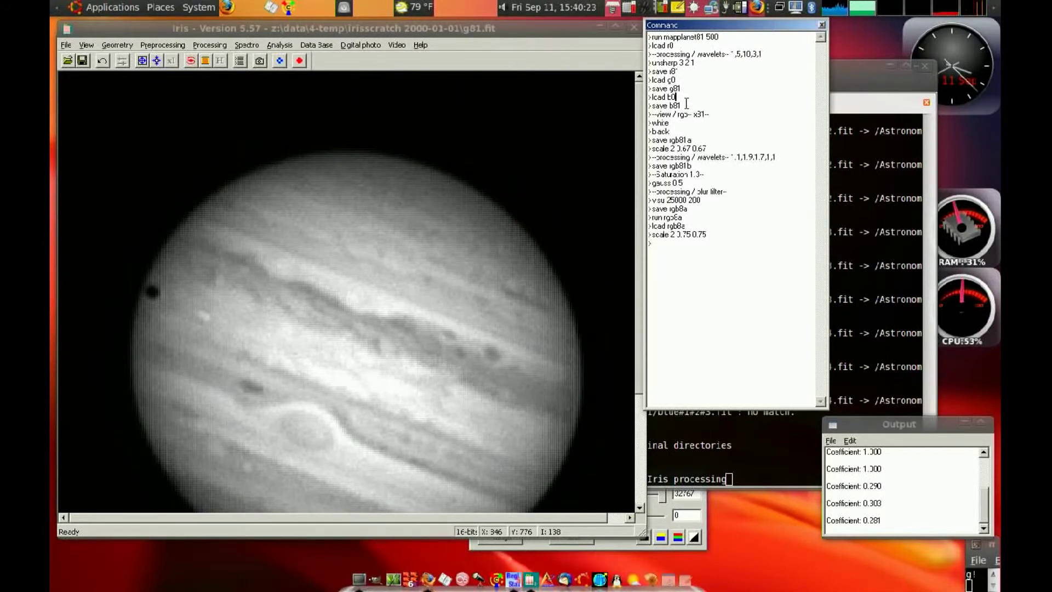
pyautogui.press('Return')
pyautogui.click(223, 46)
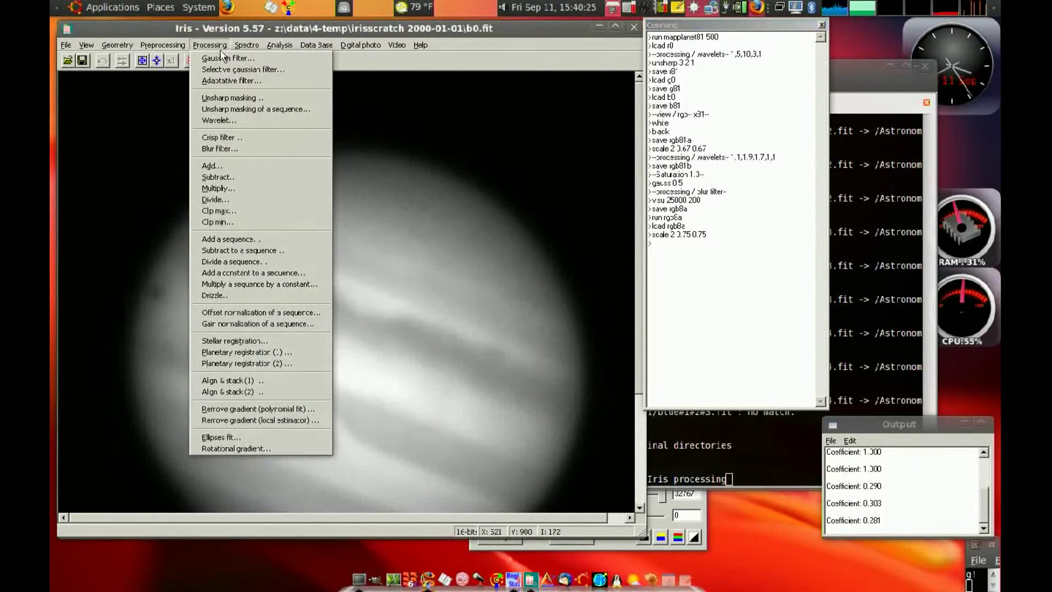
pyautogui.click(218, 120)
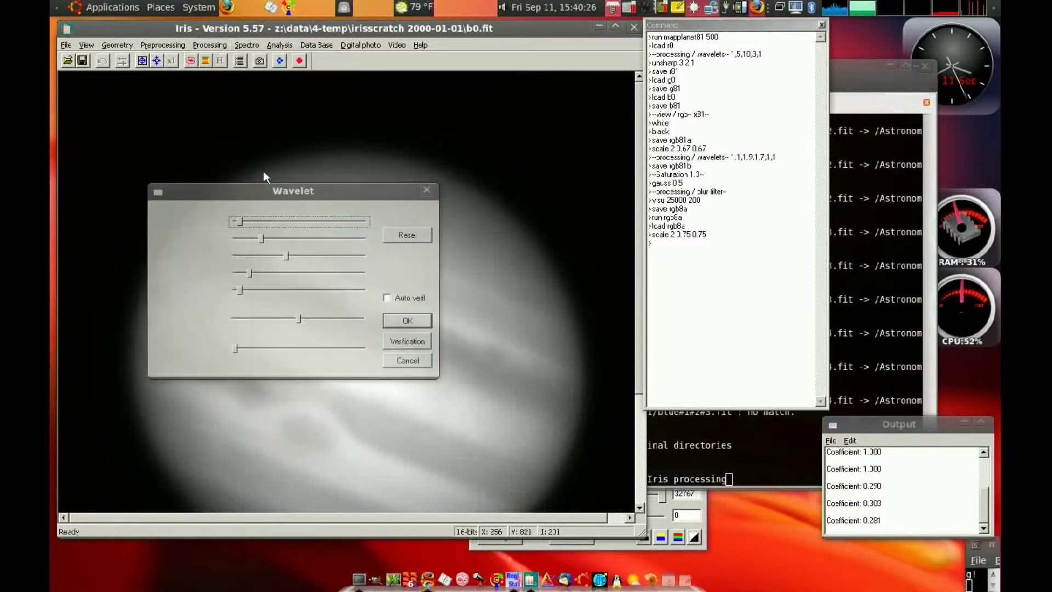
pyautogui.click(406, 319)
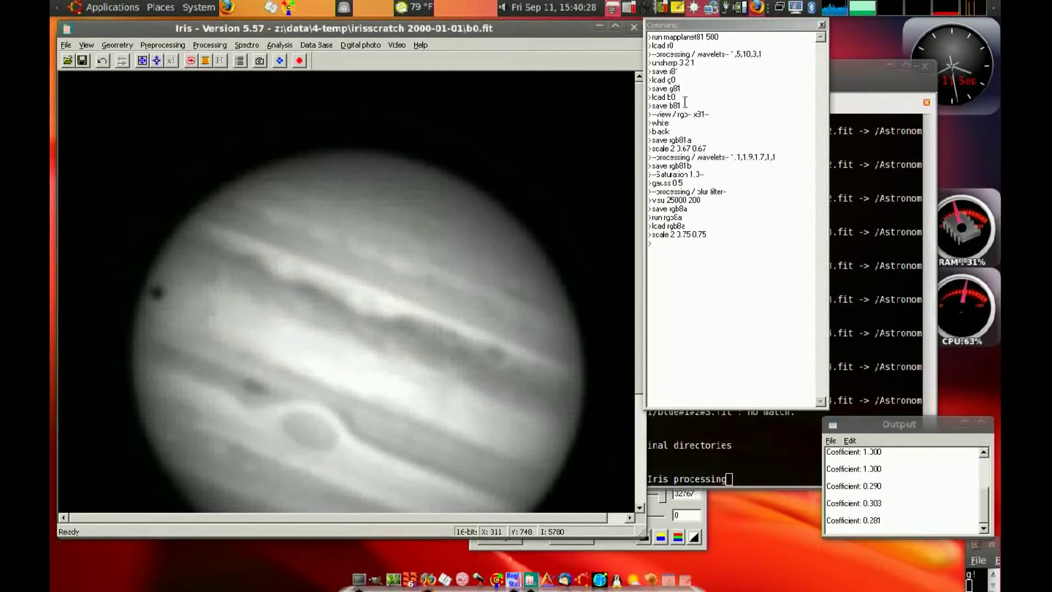
pyautogui.click(708, 61)
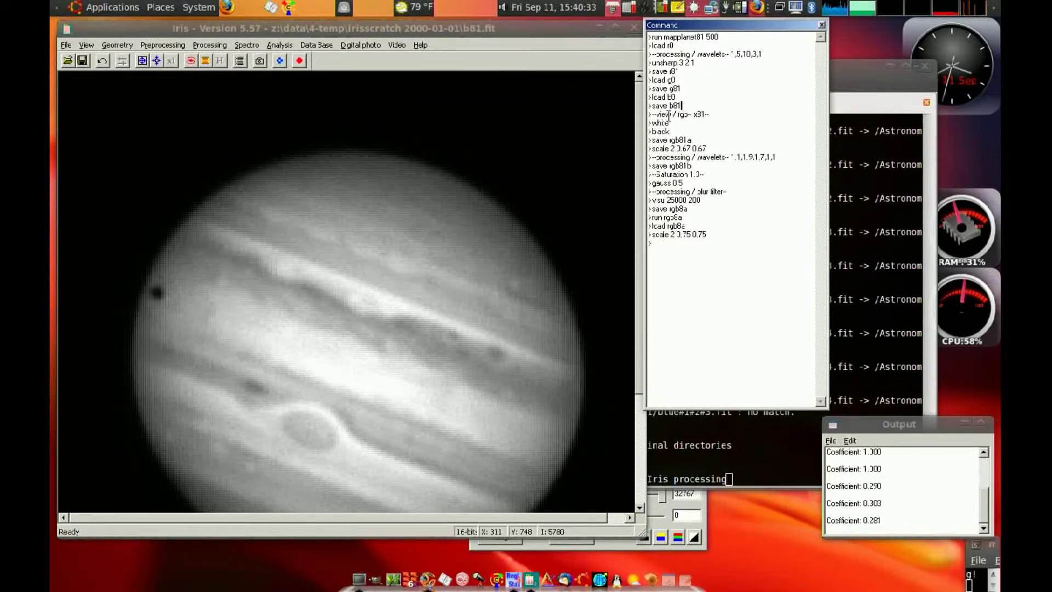
# - Combine r81, g81 and b81 as the red, green and blue channels of an (L)RGB color image
pyautogui.moveTo(656, 114); pyautogui.dragTo(707, 111)
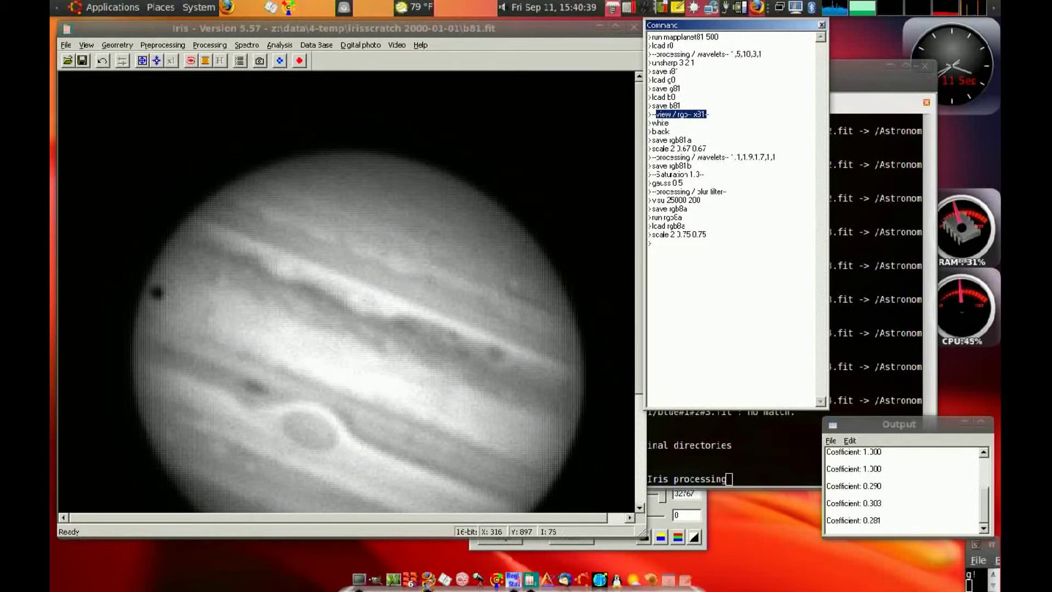
pyautogui.click(86, 45)
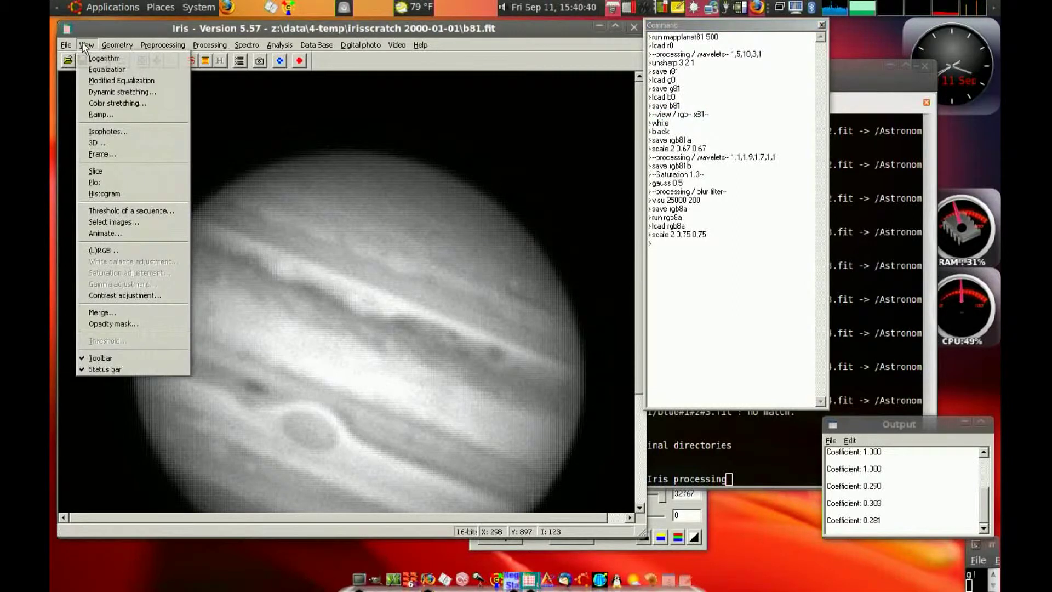
pyautogui.click(107, 249)
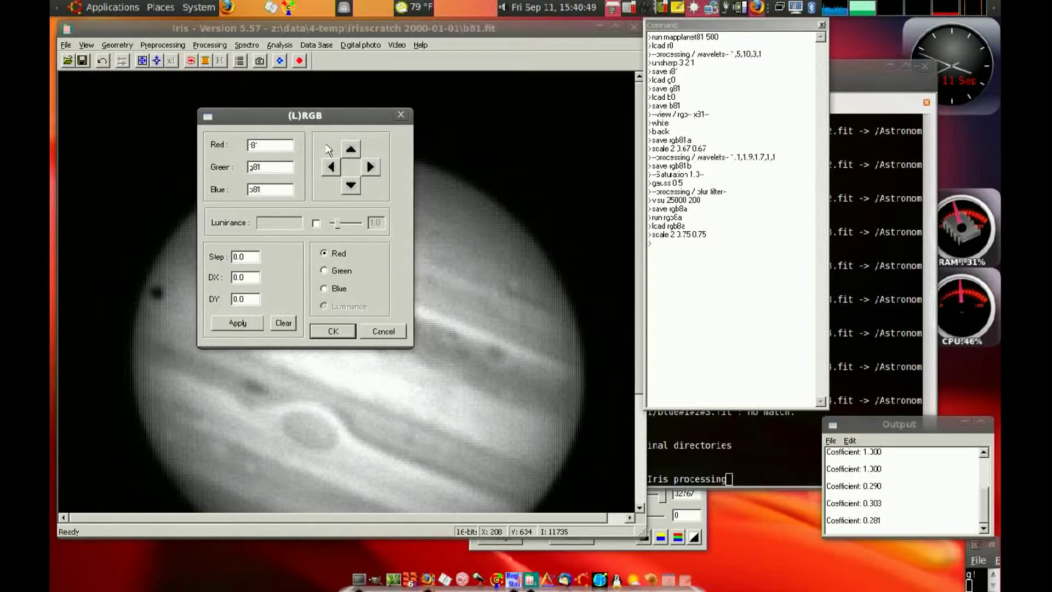
pyautogui.moveTo(307, 115); pyautogui.dragTo(689, 60)
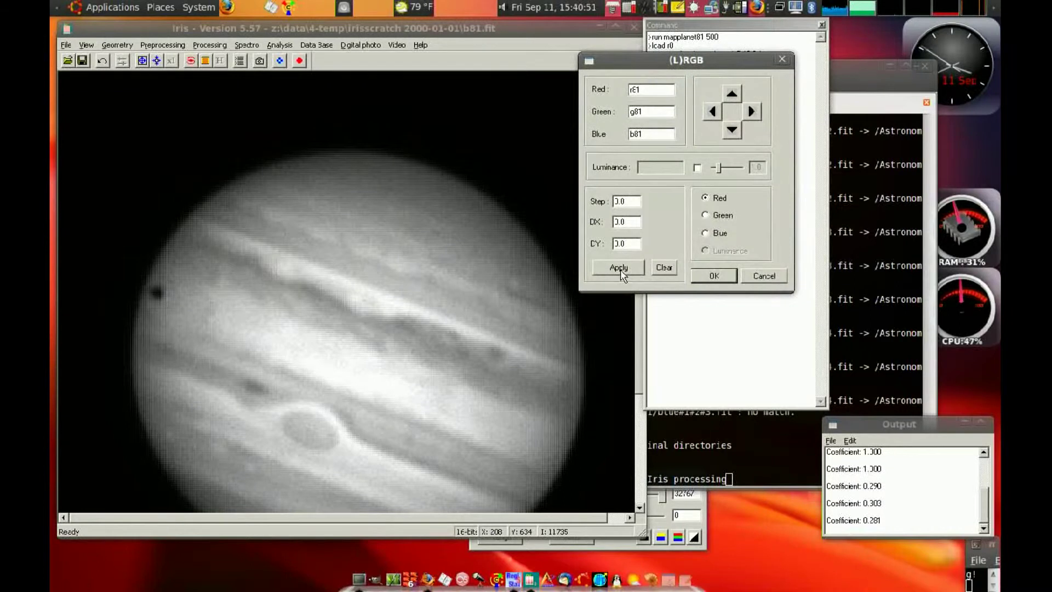
pyautogui.click(619, 269)
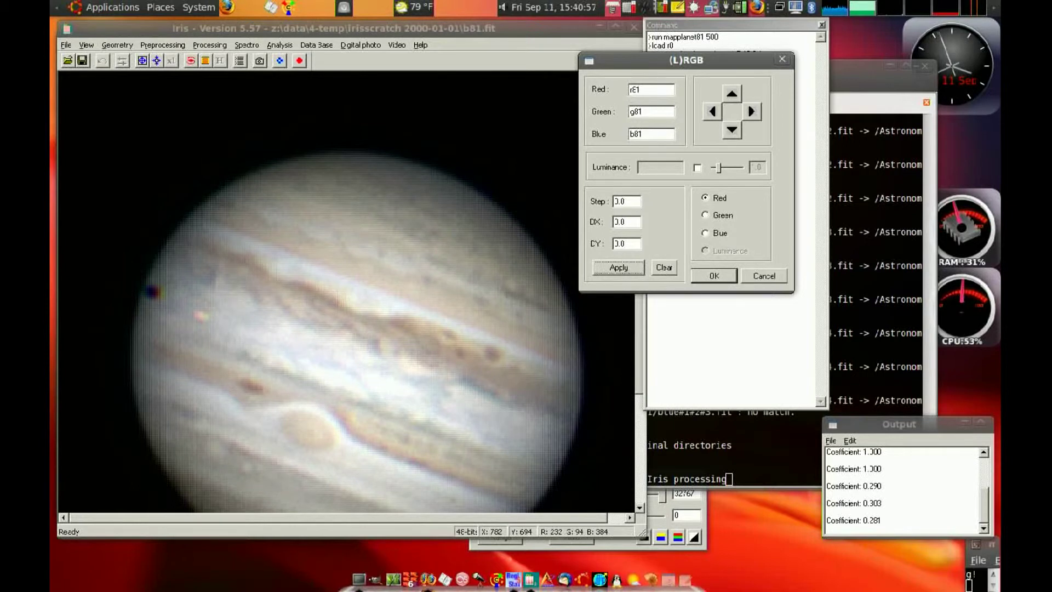
# - Set the channel shift step to 1 and move the red channel horizontally to a DX of about 5
pyautogui.moveTo(634, 203); pyautogui.dragTo(575, 209)
pyautogui.write('1')
pyautogui.click(754, 111)
pyautogui.click(754, 110)
pyautogui.click(755, 111)
pyautogui.click(754, 111)
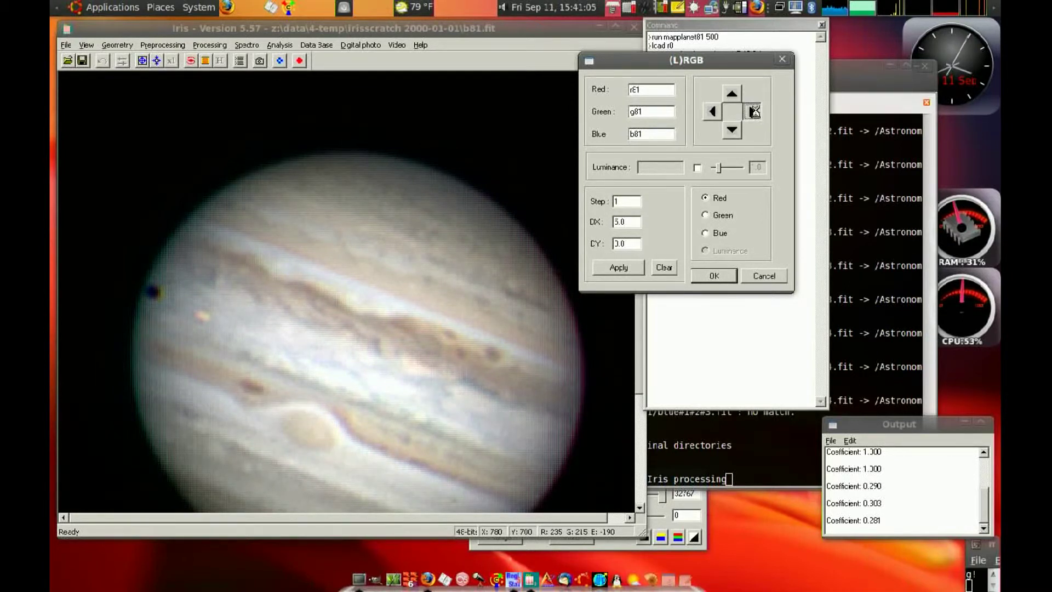
pyautogui.click(753, 112)
# - Shift the blue channel horizontally to a DX of -5.0
pyautogui.click(718, 232)
pyautogui.click(713, 112)
pyautogui.click(713, 112)
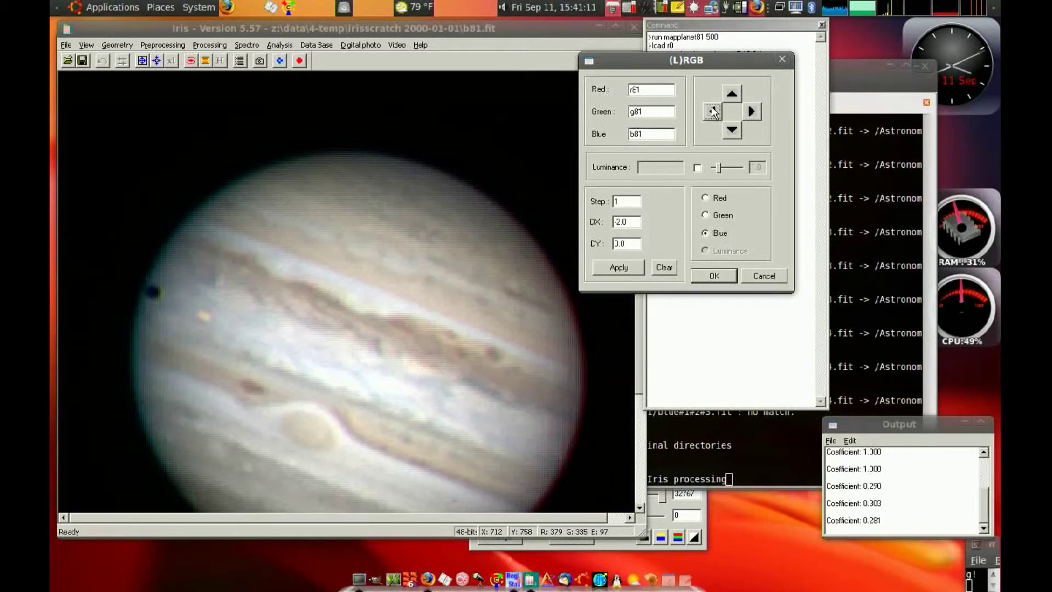
pyautogui.click(712, 112)
pyautogui.click(713, 112)
pyautogui.click(713, 112)
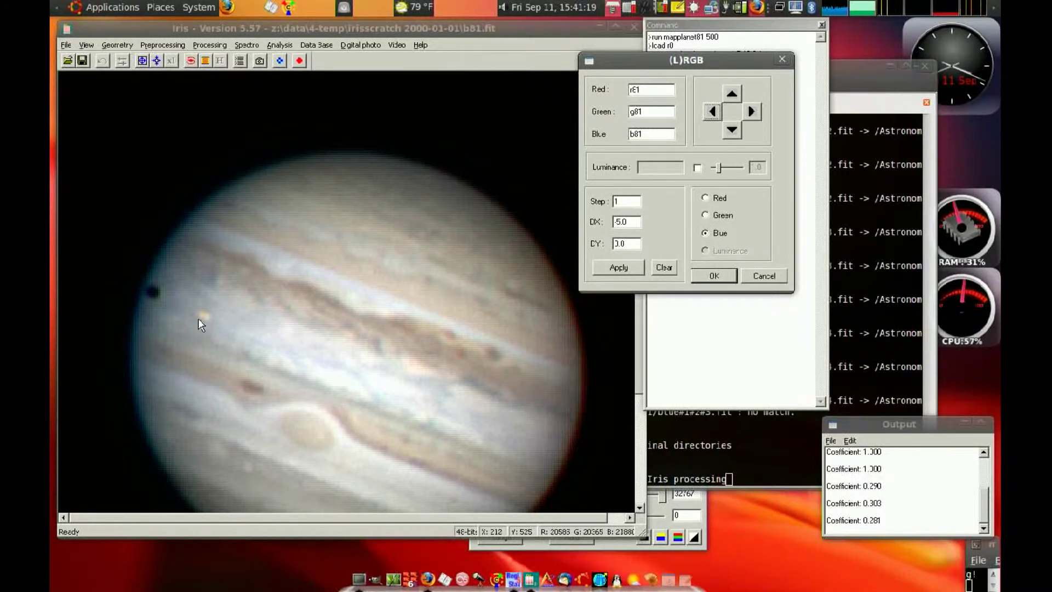
# - Accept the channel alignment and white-balance the image with the white command on a small selection in Jupiter's bright central band
pyautogui.click(714, 275)
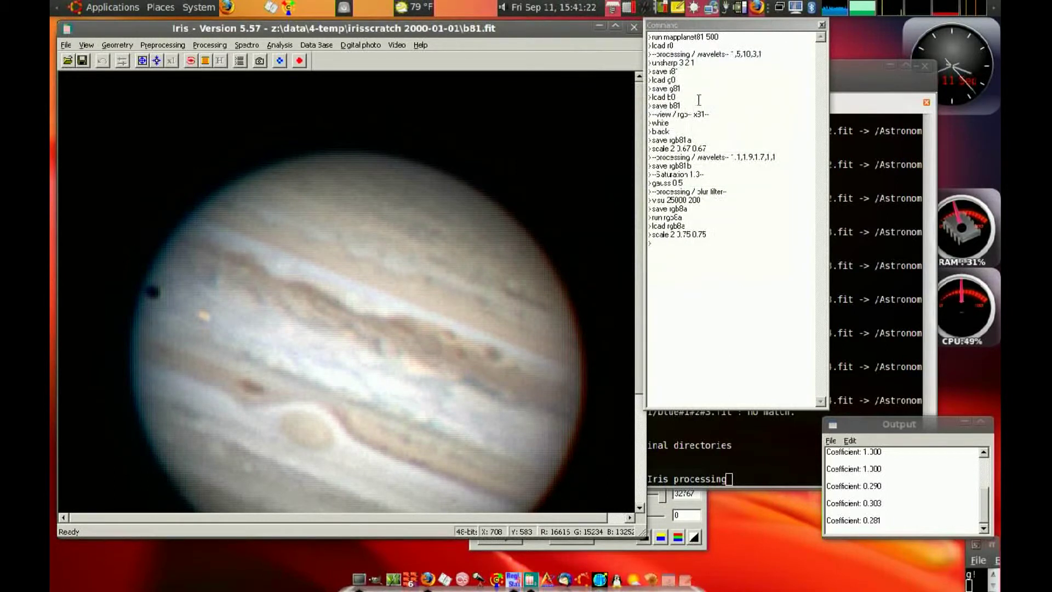
pyautogui.click(368, 297)
pyautogui.click(359, 296)
pyautogui.click(361, 288)
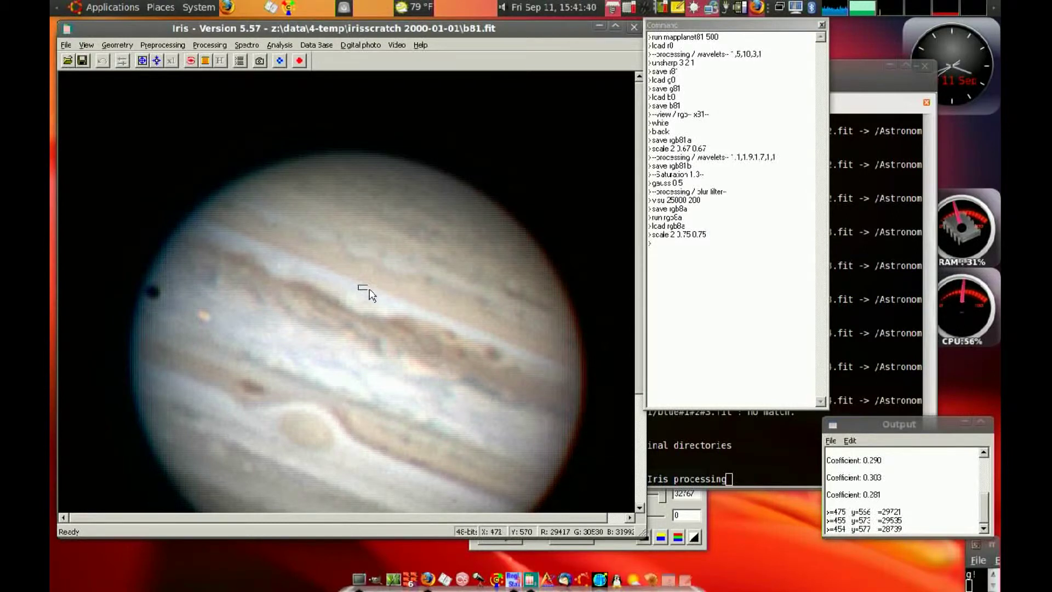
pyautogui.click(684, 124)
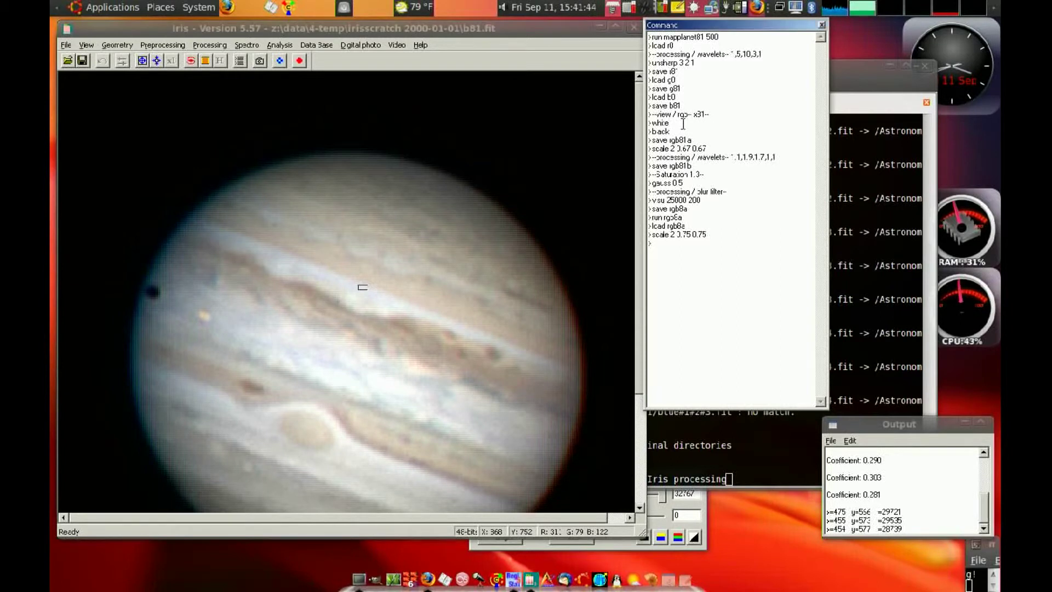
pyautogui.press('Return')
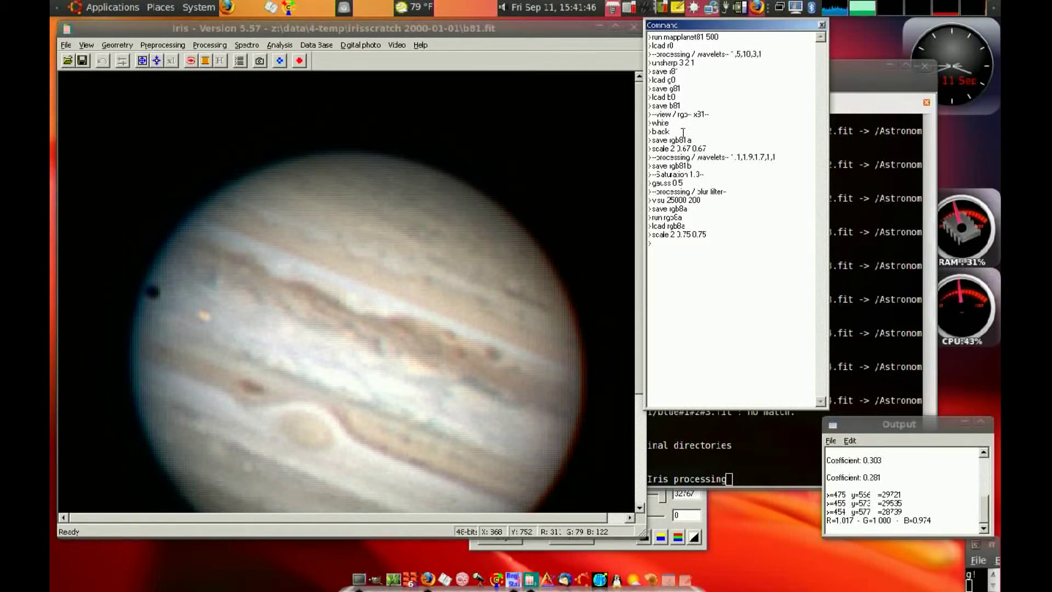
pyautogui.click(838, 522)
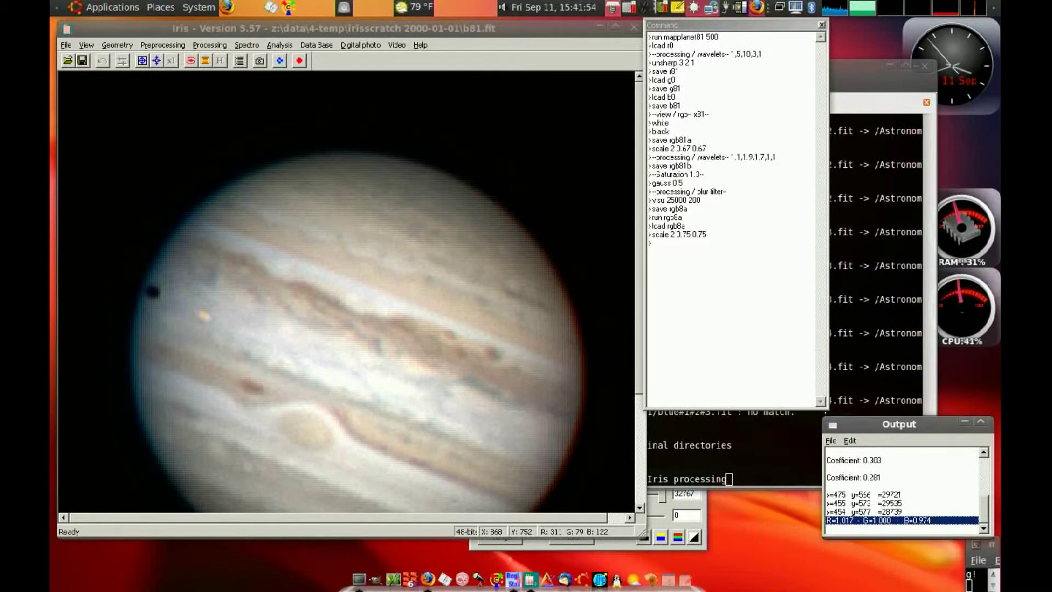
# - Select a patch of dark sky beside the planet's upper right edge and neutralise the background with the back command
pyautogui.moveTo(538, 187); pyautogui.dragTo(574, 242)
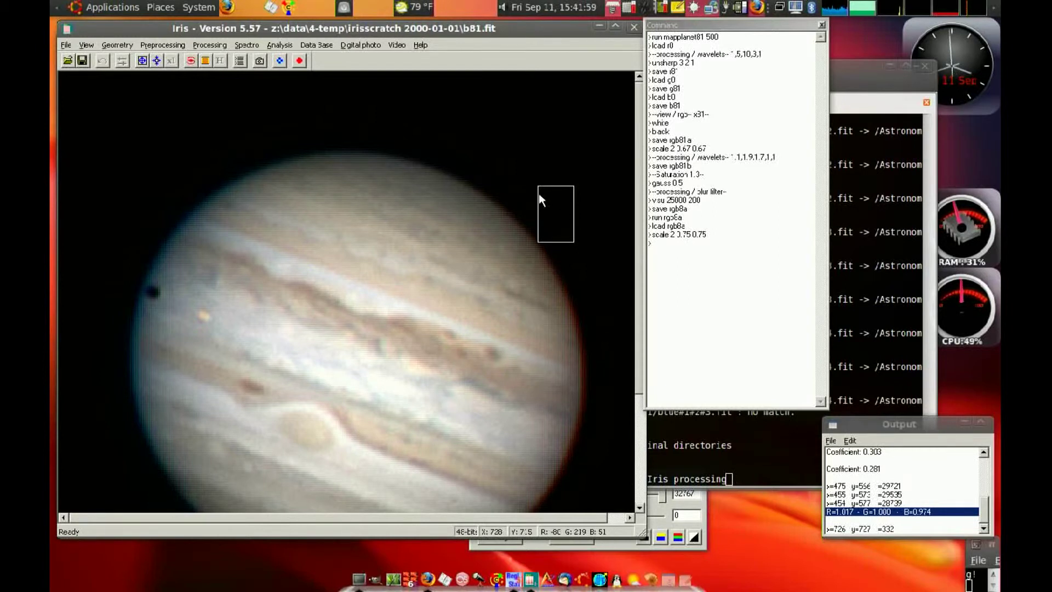
pyautogui.click(676, 131)
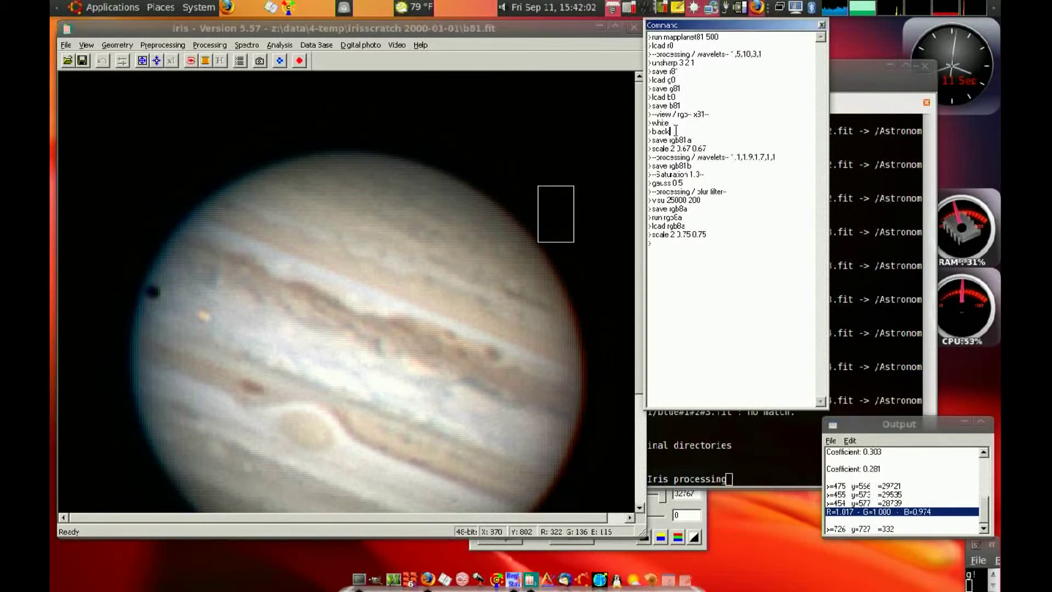
pyautogui.press('Return')
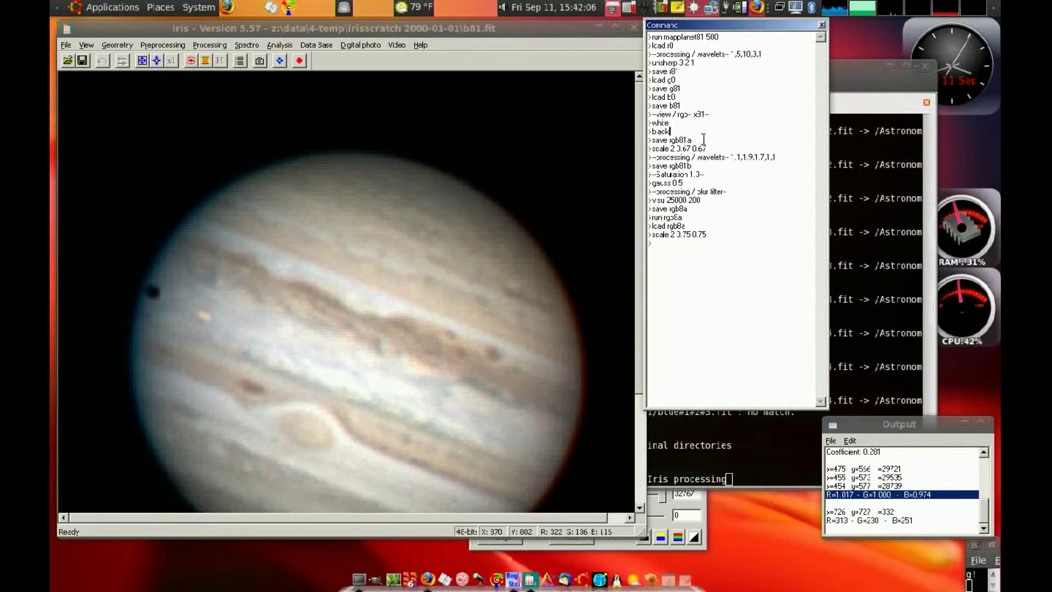
# - Save the color image as rgb81a and shrink it with scale 2 0.67 0.67
pyautogui.click(696, 139)
pyautogui.press('Return')
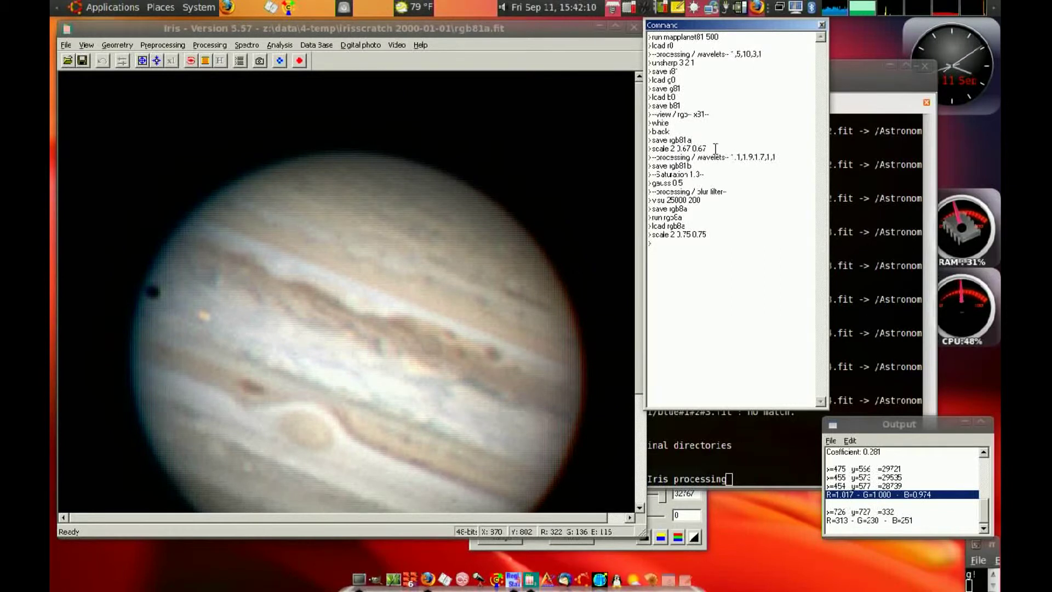
pyautogui.click(716, 148)
pyautogui.press('Return')
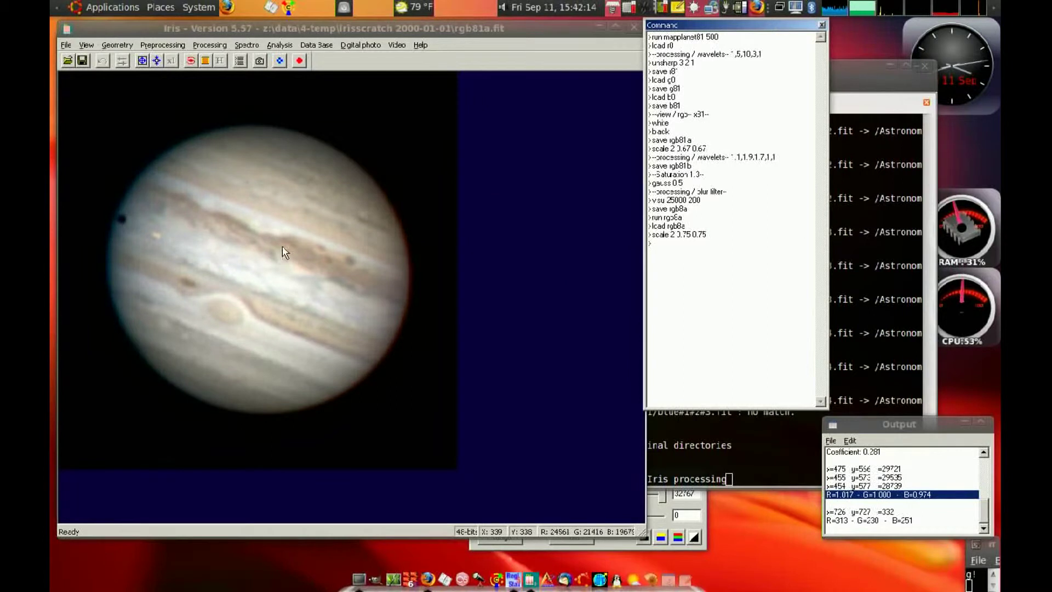
# - Apply a light Wavelet sharpening with Fine 0.9, Medium 1.8 and Large 1.0, and save the image as rgb81b
pyautogui.click(212, 46)
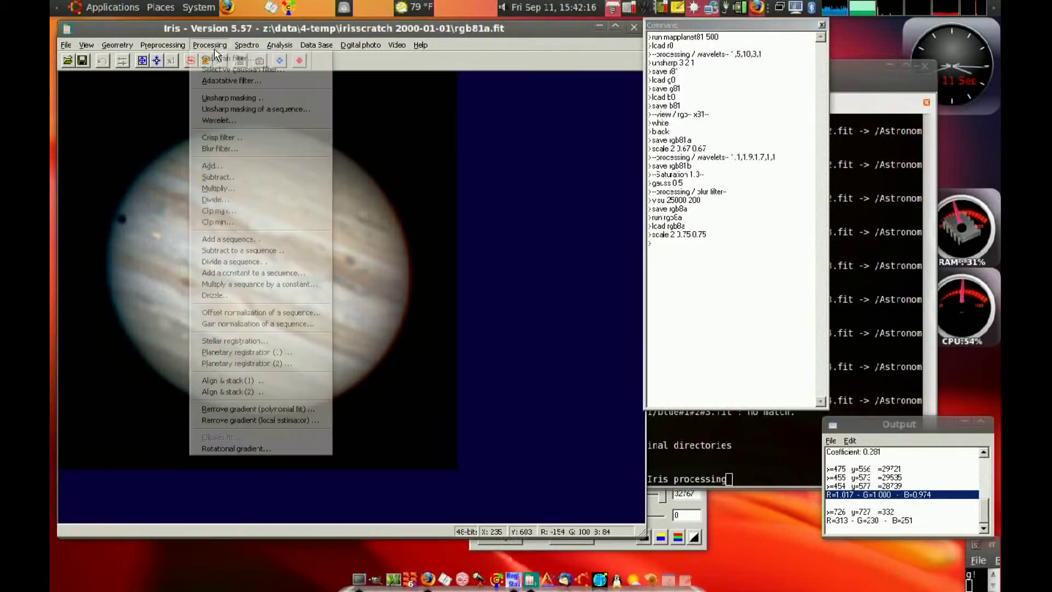
pyautogui.click(219, 121)
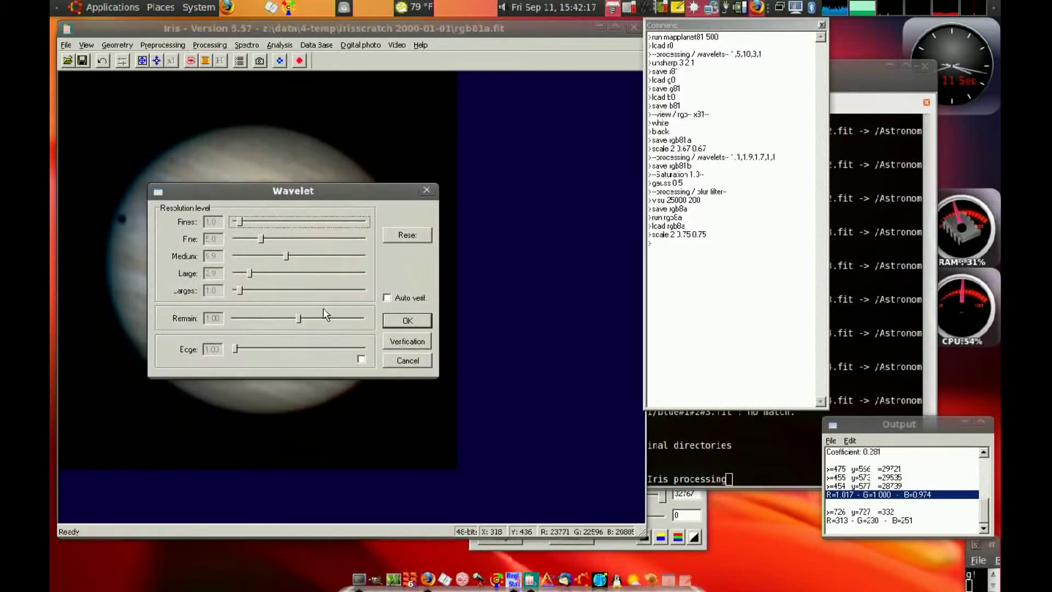
pyautogui.click(261, 240)
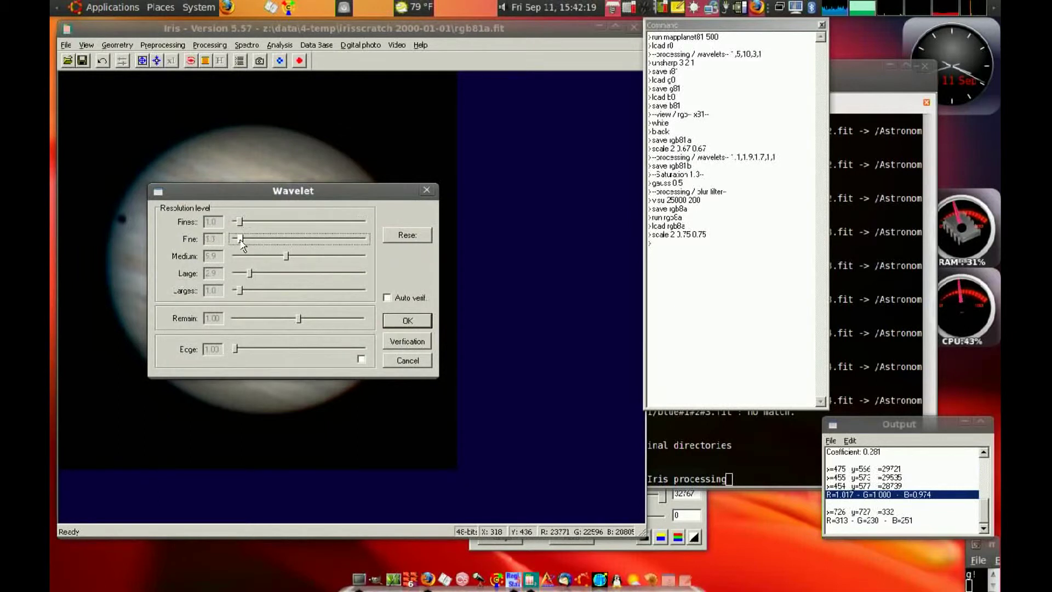
pyautogui.moveTo(286, 258); pyautogui.dragTo(242, 272)
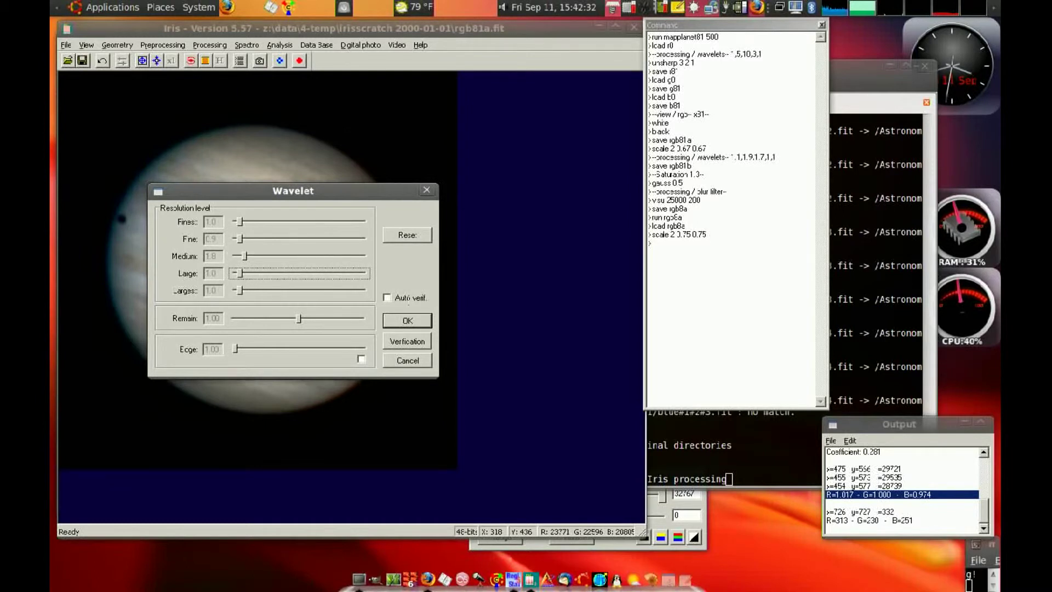
pyautogui.click(394, 321)
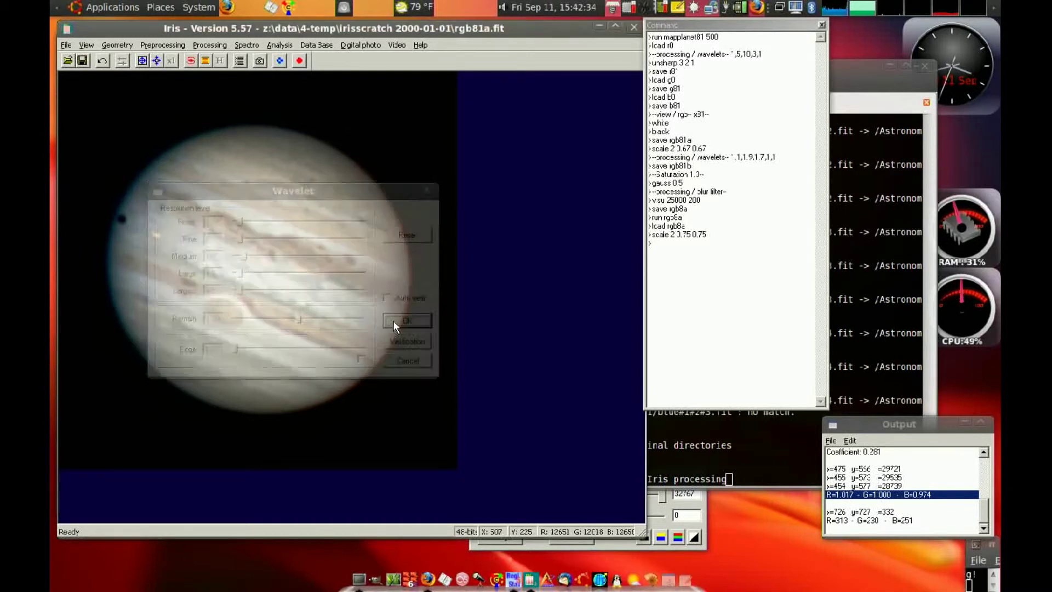
pyautogui.click(702, 166)
pyautogui.press('Return')
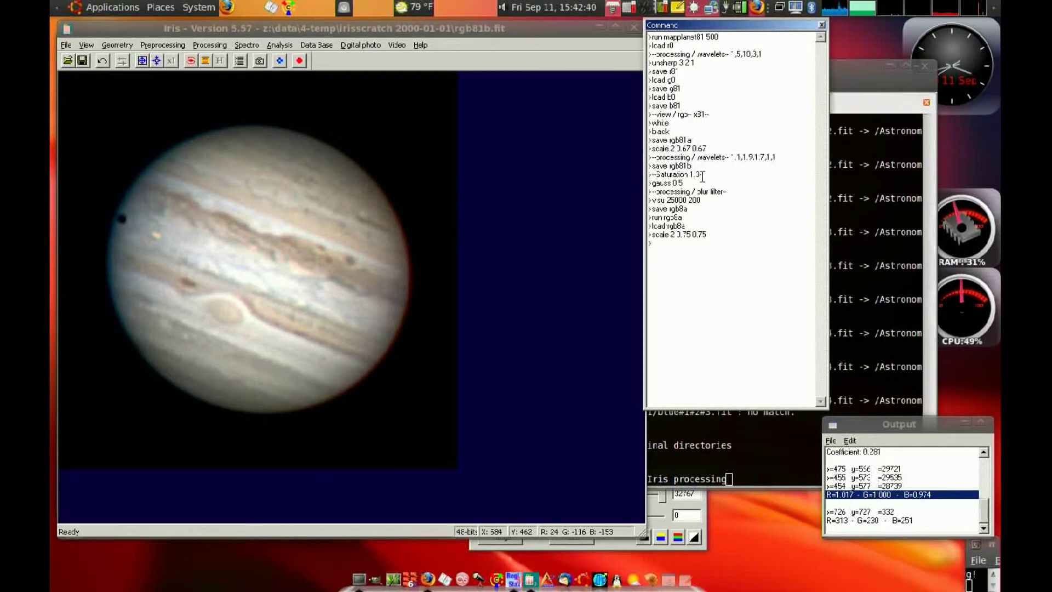
# - Raise the image's color saturation to 1.30
pyautogui.moveTo(655, 174); pyautogui.dragTo(702, 174)
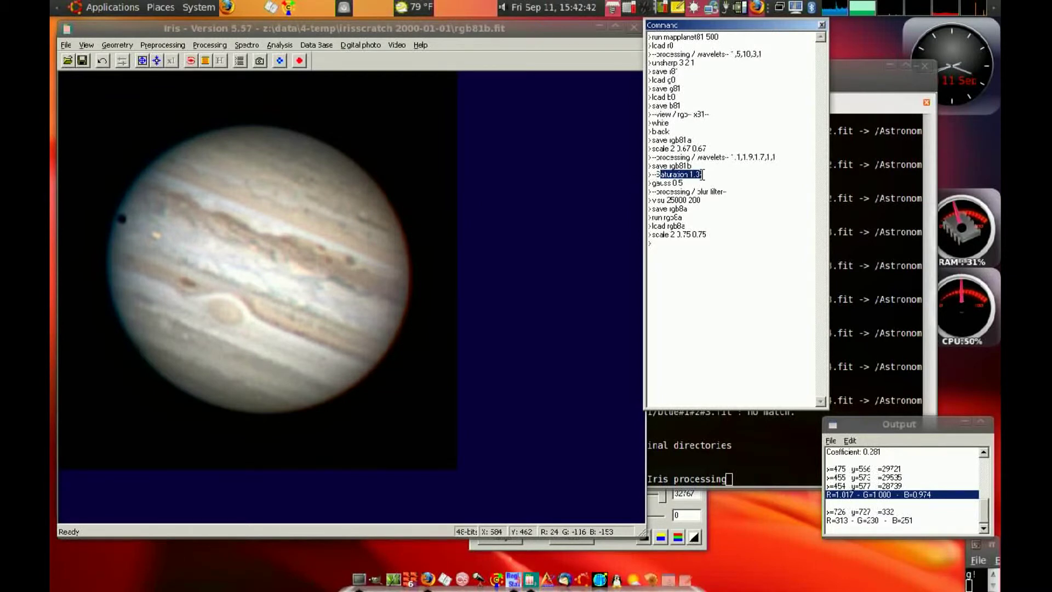
pyautogui.click(706, 173)
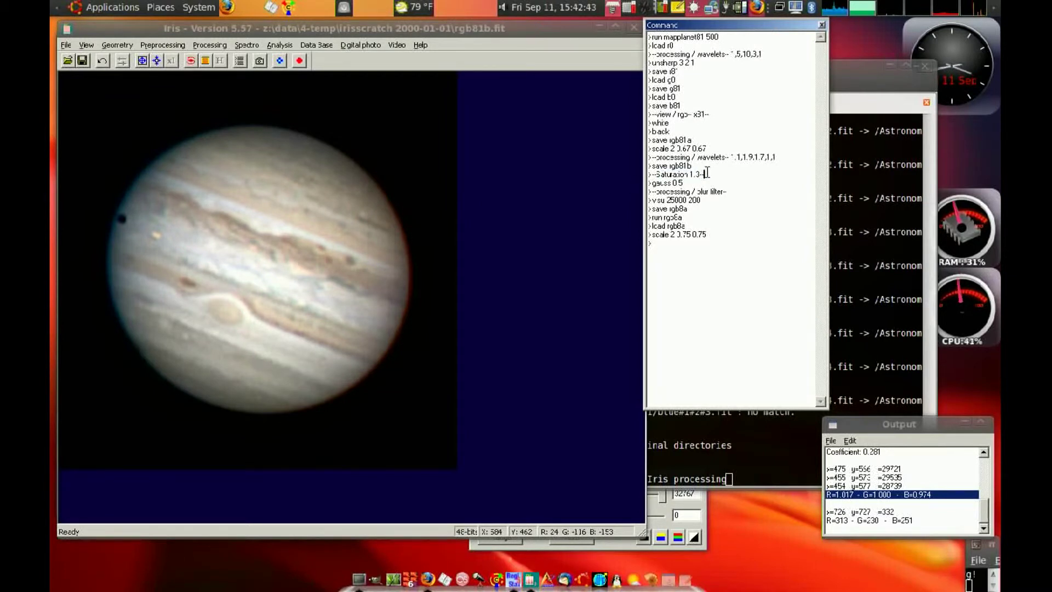
pyautogui.click(89, 45)
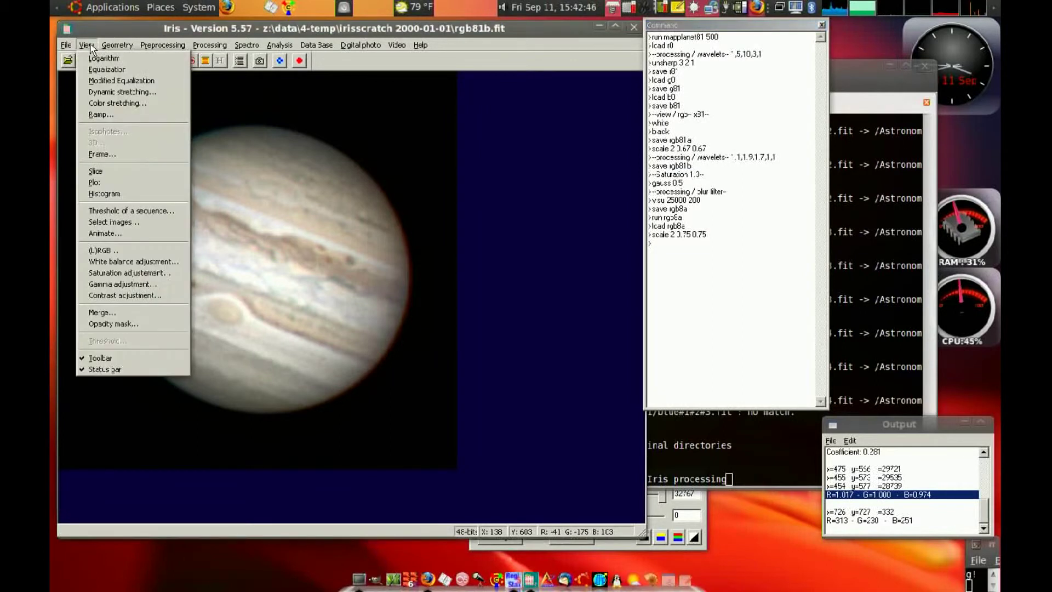
pyautogui.click(117, 273)
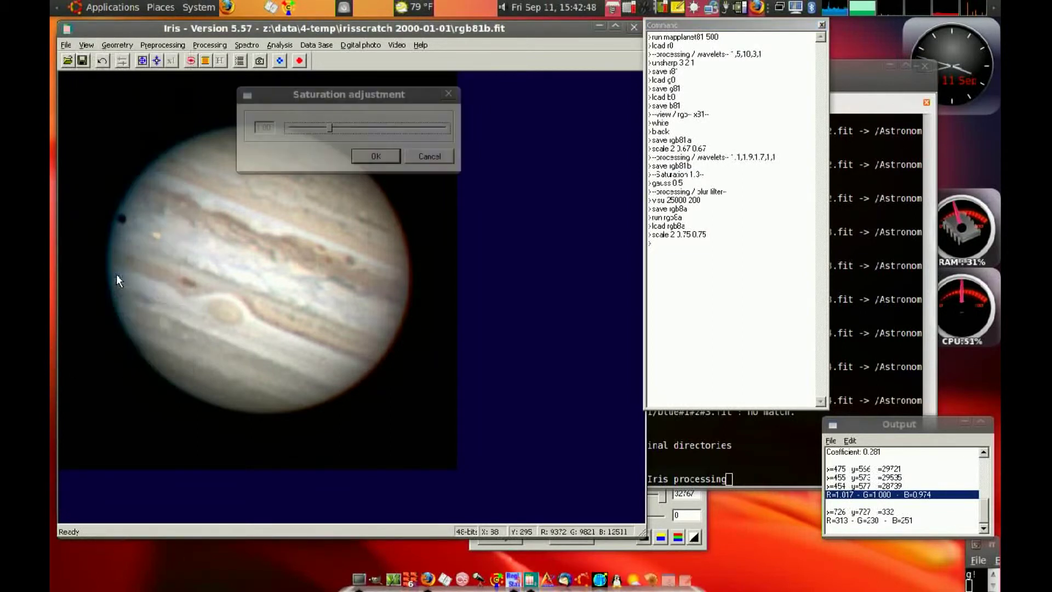
pyautogui.moveTo(332, 127); pyautogui.dragTo(491, 107)
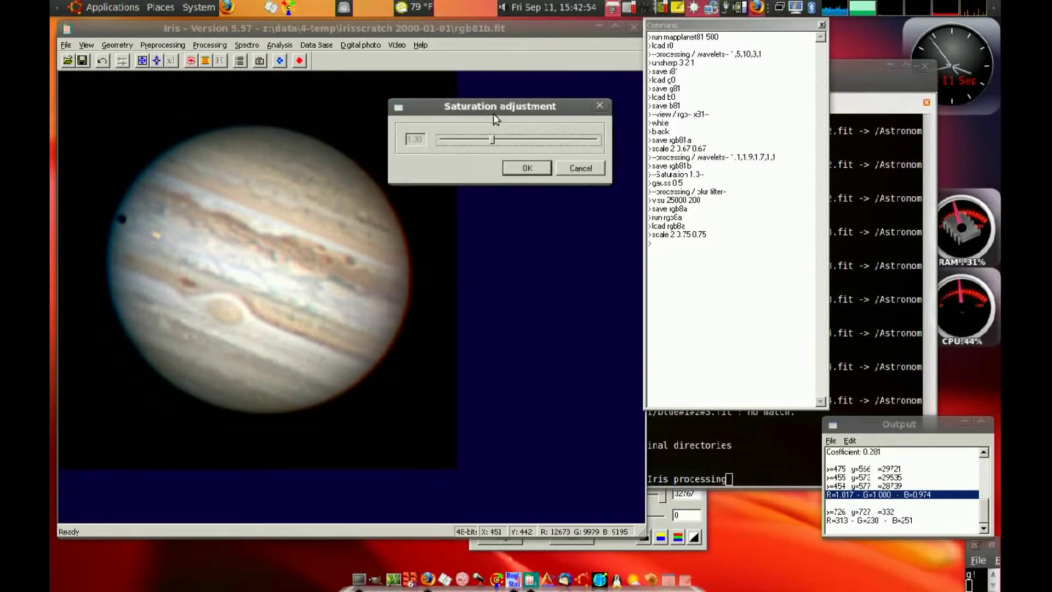
pyautogui.click(526, 170)
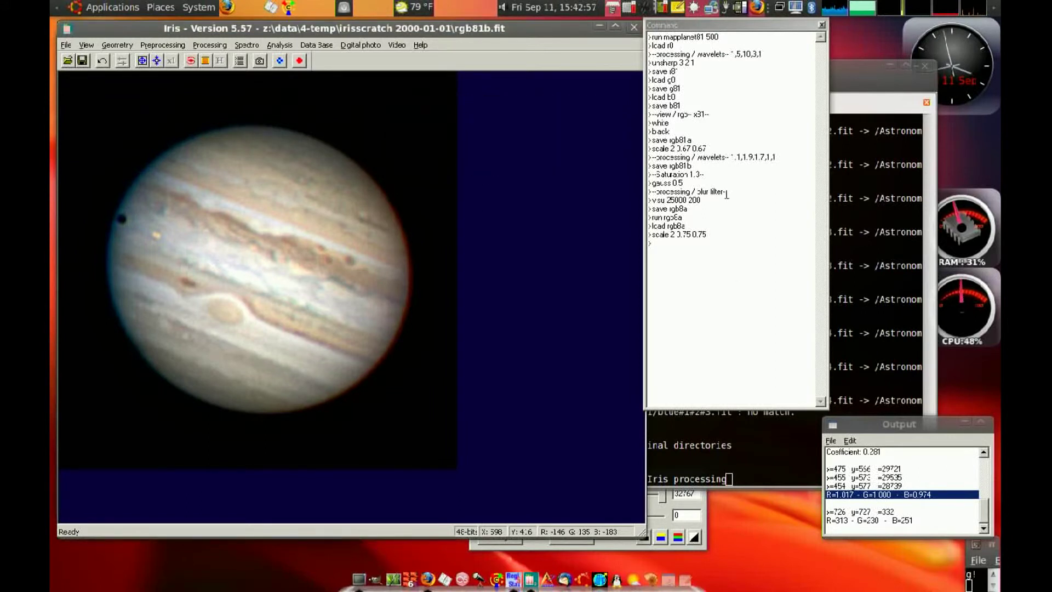
# - Smooth the image with gauss 0.5 and a Blur filter of 1.00
pyautogui.click(683, 183)
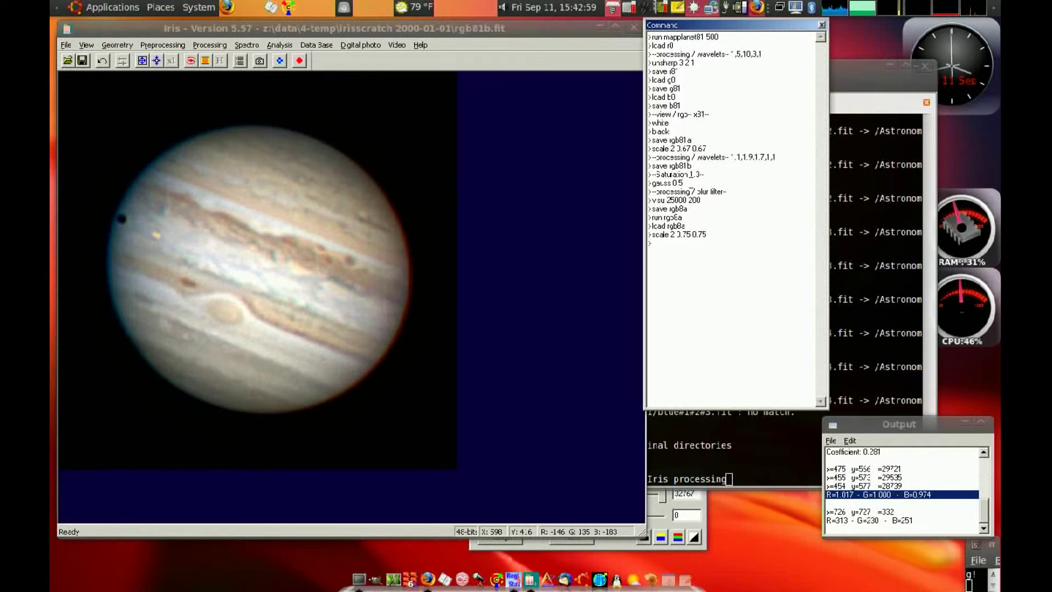
pyautogui.press('Return')
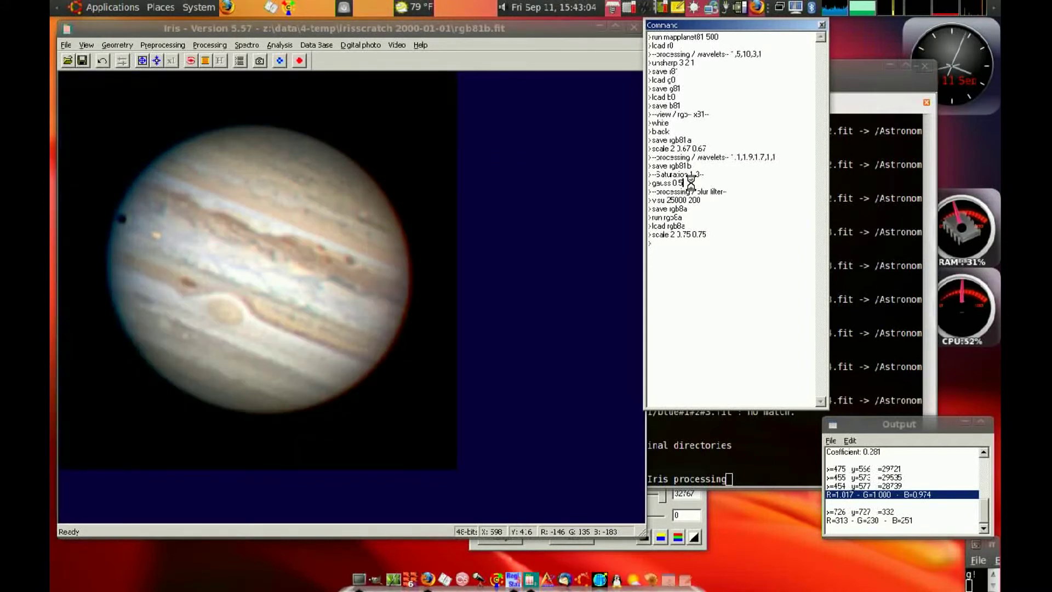
pyautogui.click(208, 45)
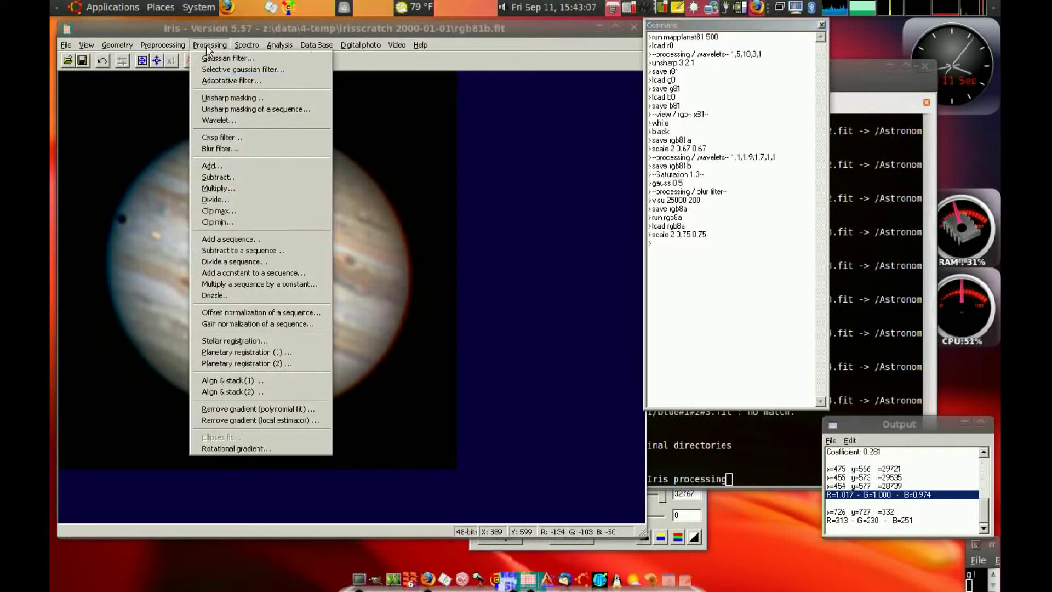
pyautogui.click(219, 149)
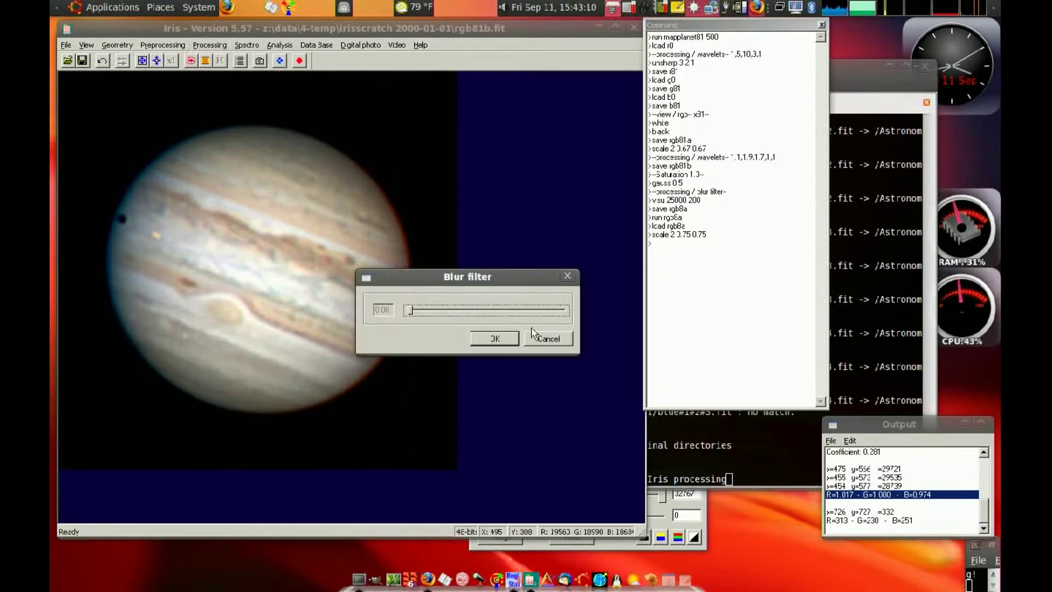
pyautogui.click(519, 309)
pyautogui.click(518, 310)
pyautogui.click(540, 311)
pyautogui.click(552, 311)
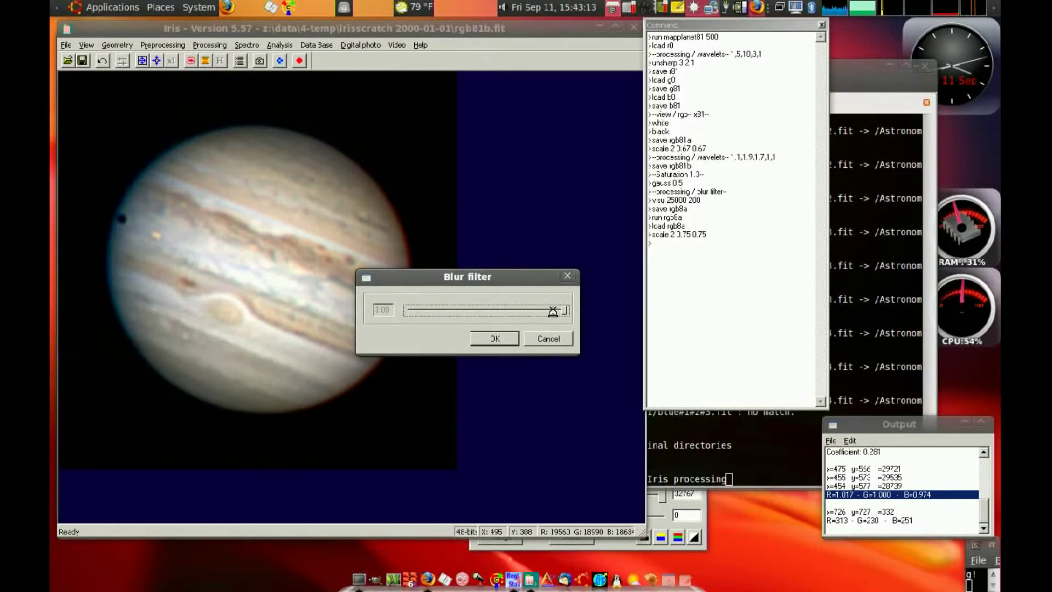
pyautogui.click(495, 338)
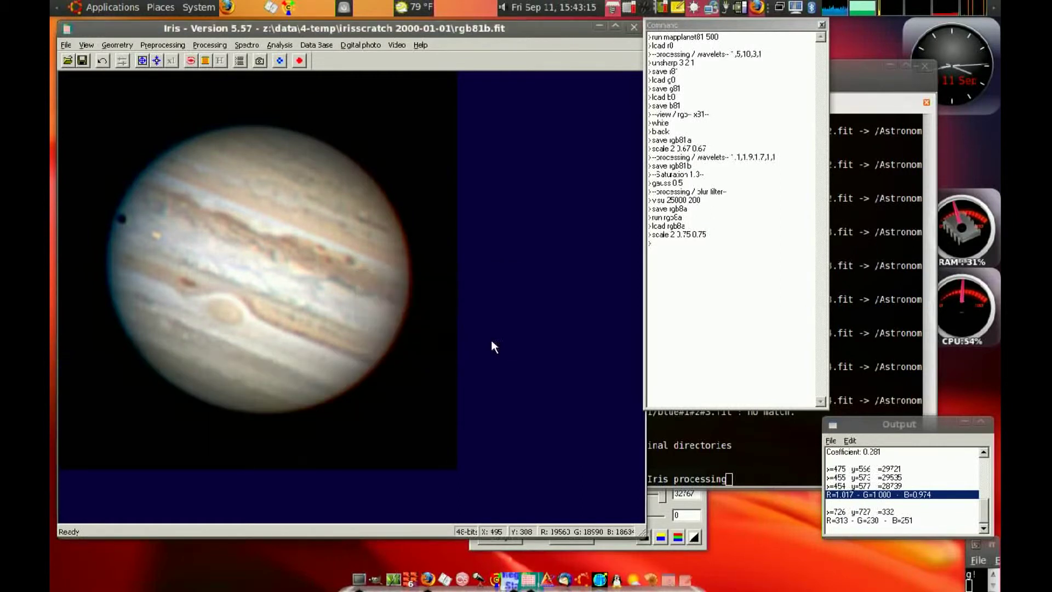
# - Run vsu 25000 200, readjust the display thresholds to 32767 and 480, and save the image as rgb8a
pyautogui.click(713, 201)
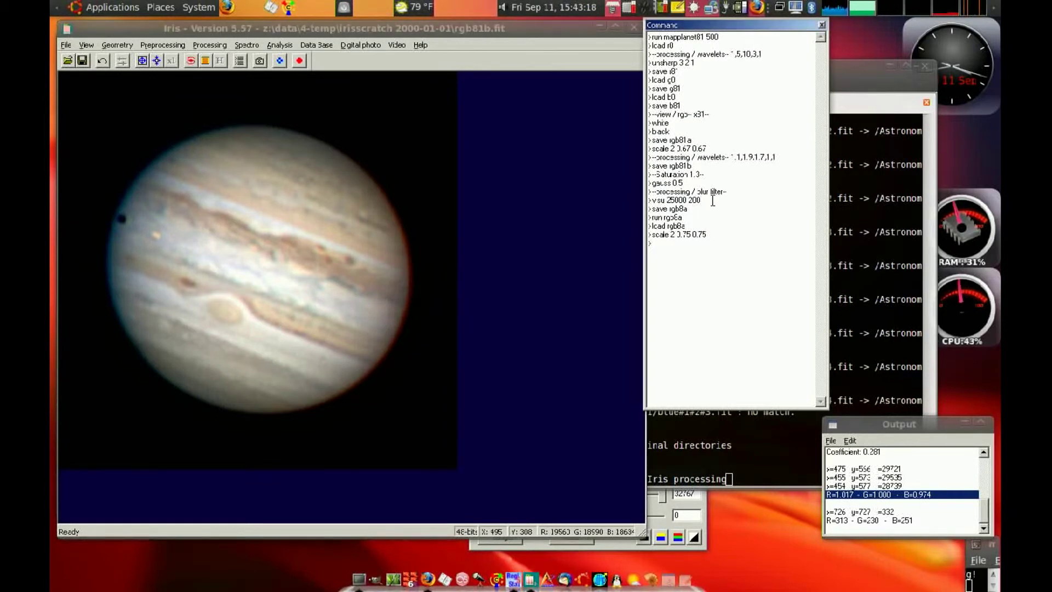
pyautogui.press('Return')
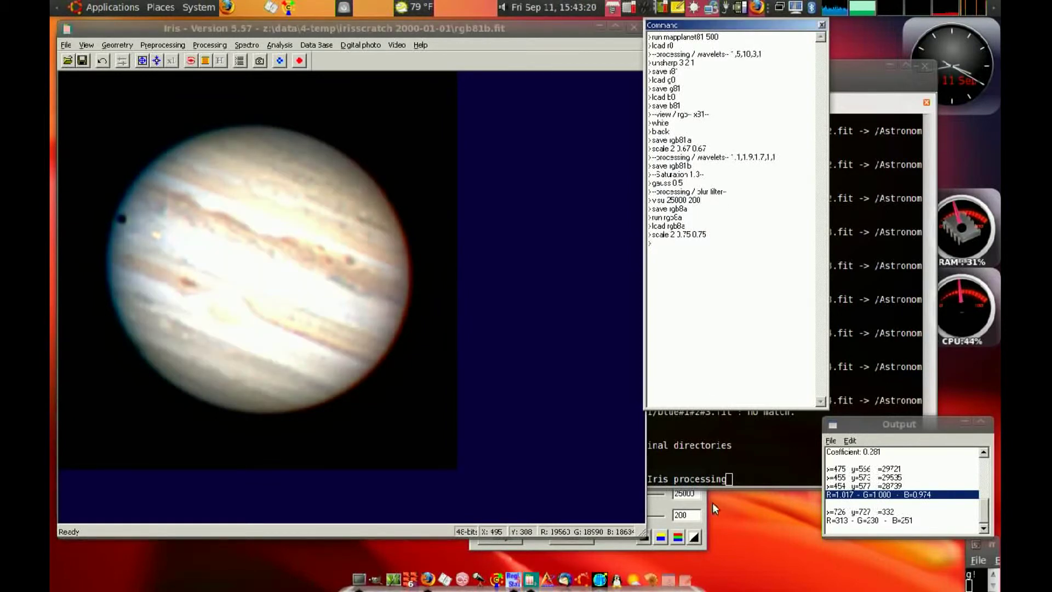
pyautogui.click(697, 503)
pyautogui.moveTo(621, 496); pyautogui.dragTo(676, 498)
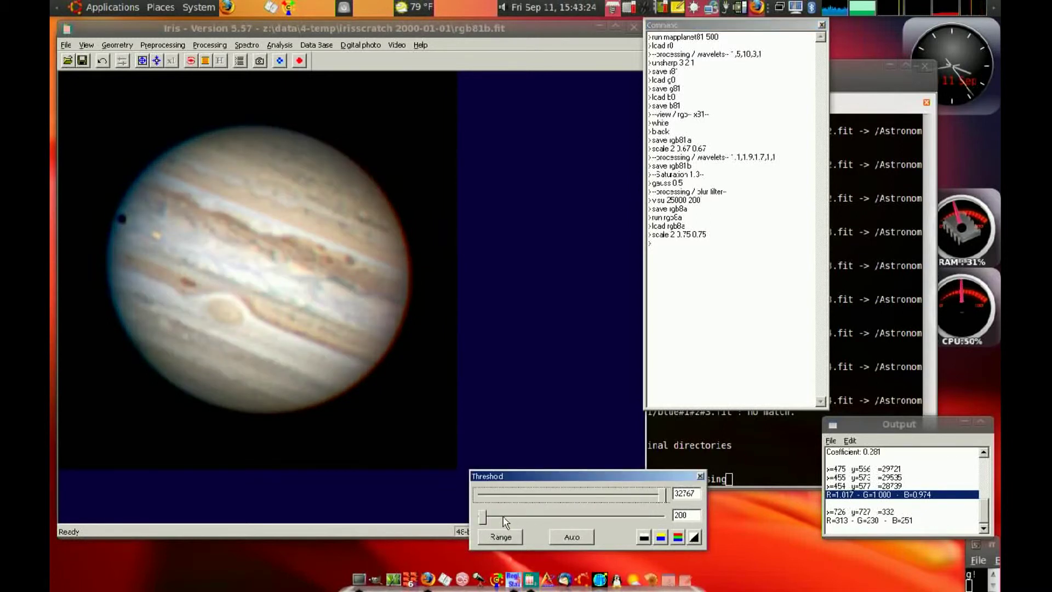
pyautogui.moveTo(482, 518); pyautogui.dragTo(486, 523)
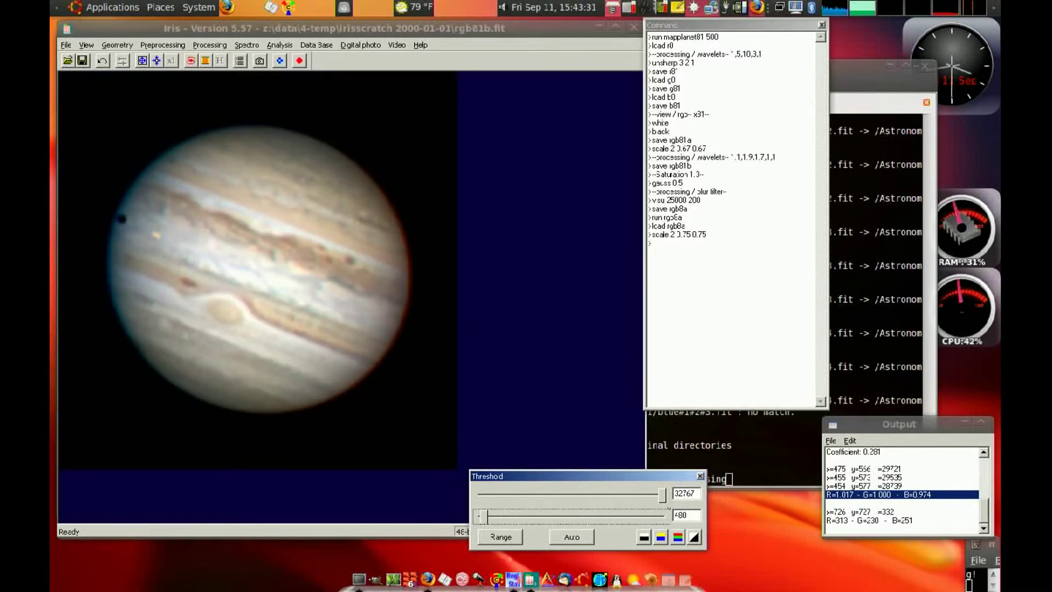
pyautogui.click(693, 210)
pyautogui.press('Return')
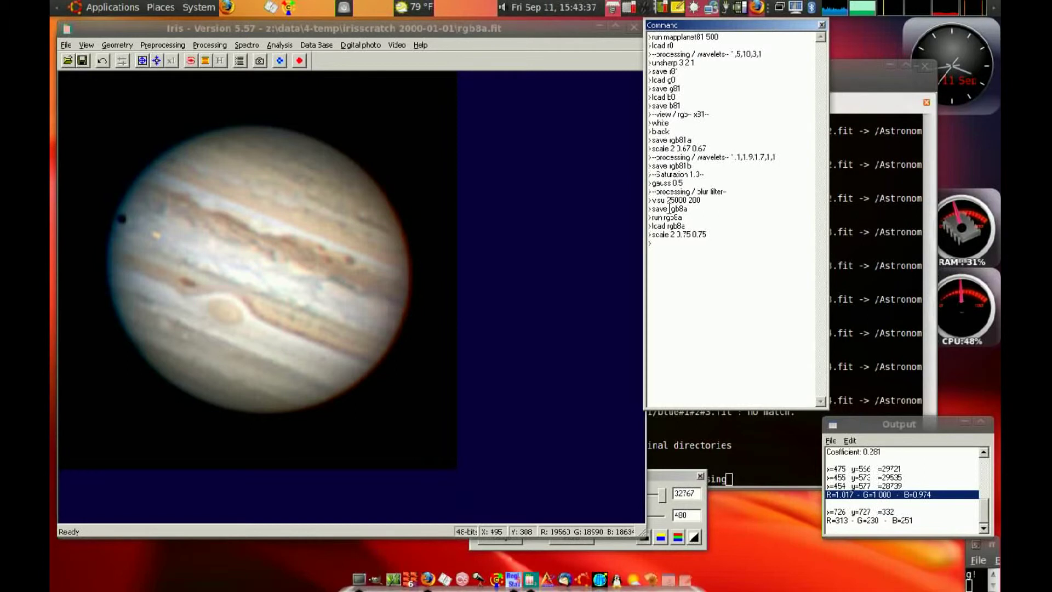
# - Run the rgb8a script and shrink the reloaded rgb8a image with scale 2 0.75 0.75
pyautogui.moveTo(669, 209); pyautogui.dragTo(678, 210)
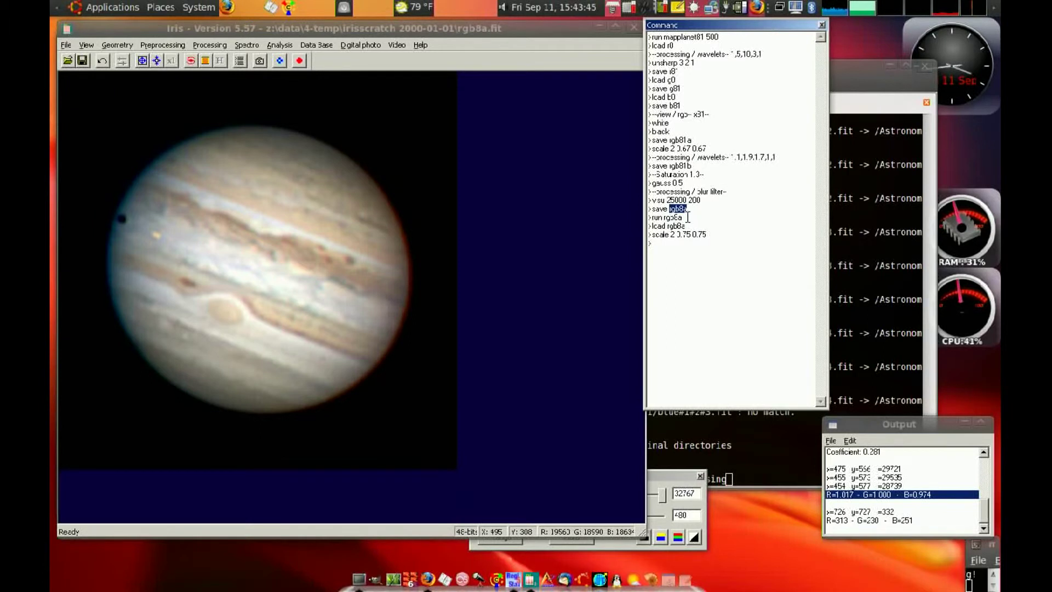
pyautogui.click(688, 218)
pyautogui.press('Return')
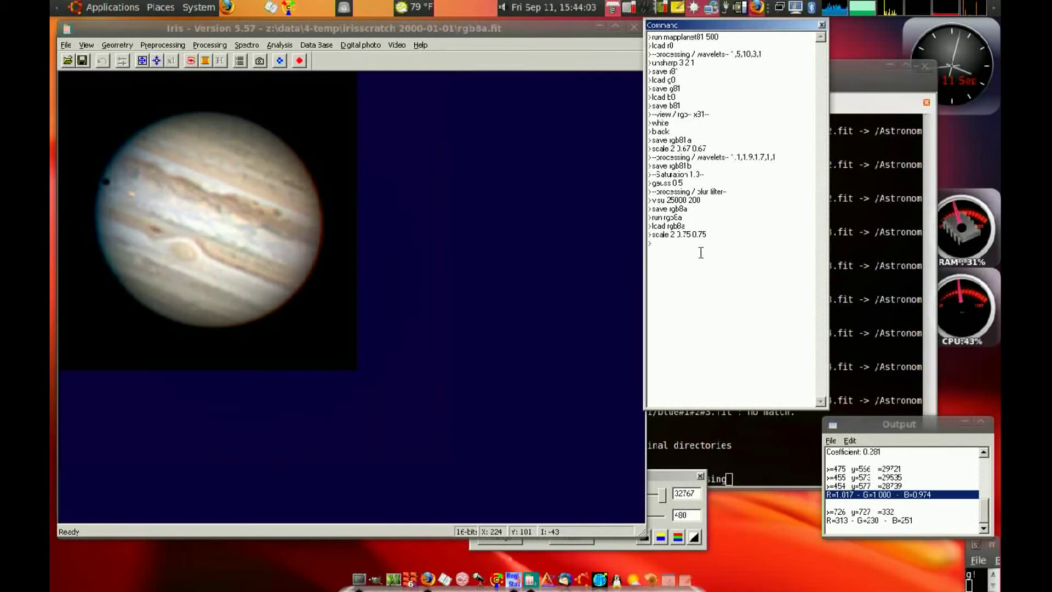
# - Reload the rgb8a image at its full size and shrink it with scale 2 0.5 0.5
pyautogui.click(698, 226)
pyautogui.press('Return')
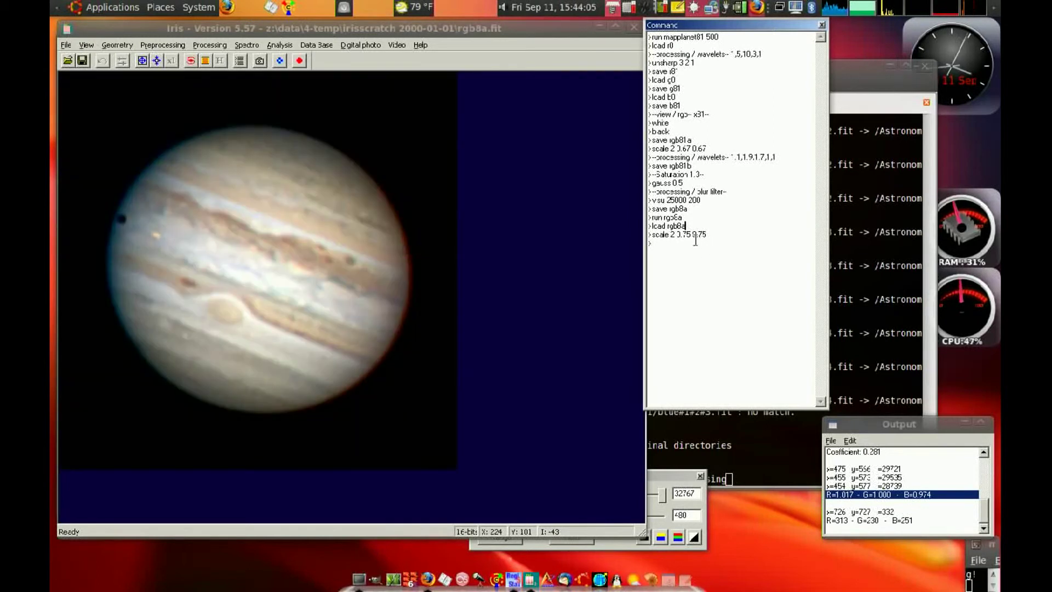
pyautogui.write('scale 2 0')
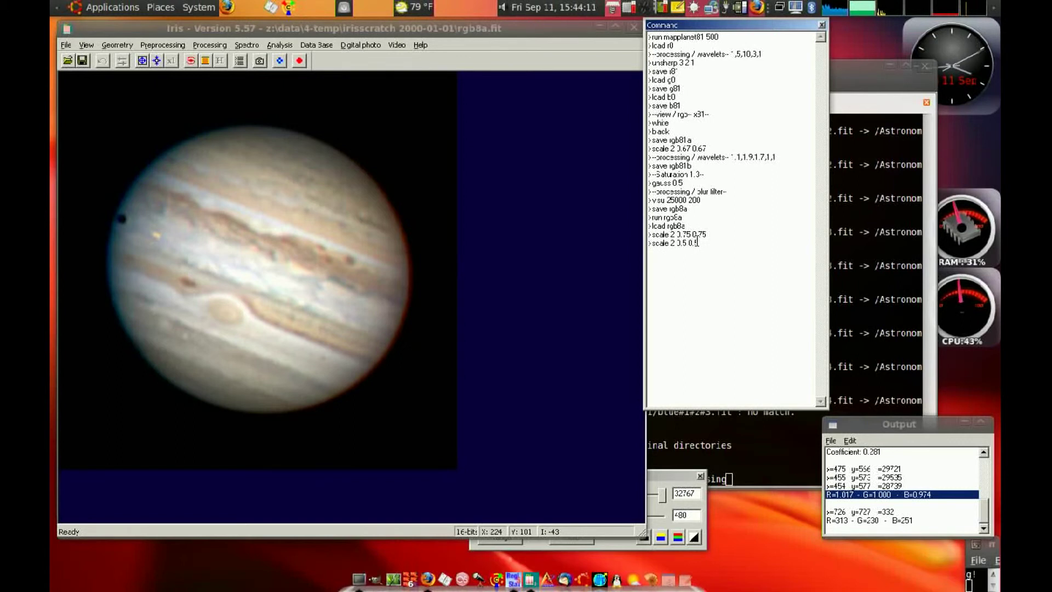
pyautogui.write('.5 0.5')
pyautogui.press('Return')
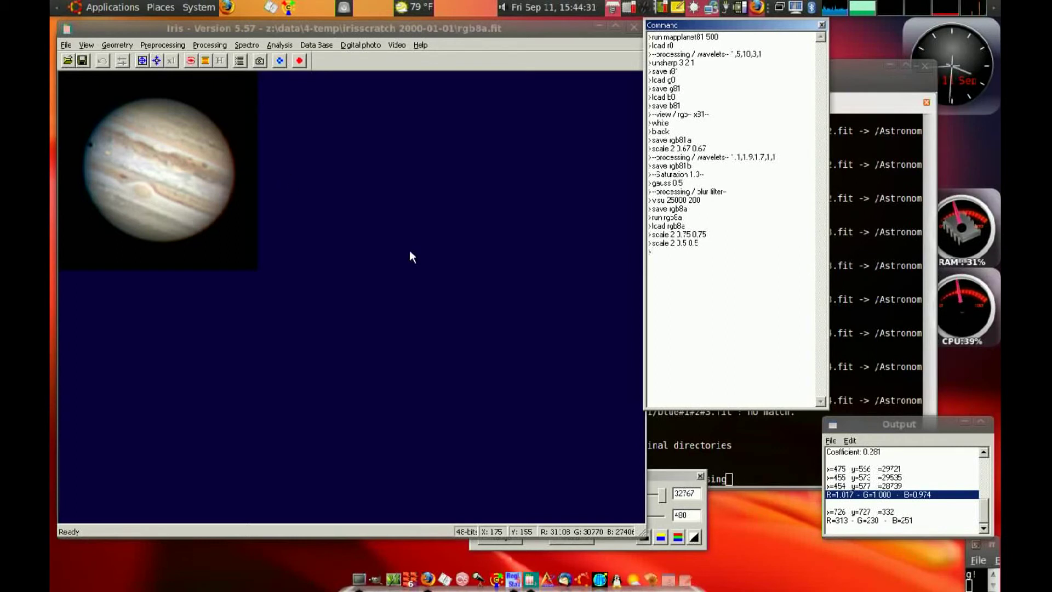
# - Switch to the terminal, let the waiting script proceed with its cleanup and file copying, and return to the Iris command window
pyautogui.click(772, 457)
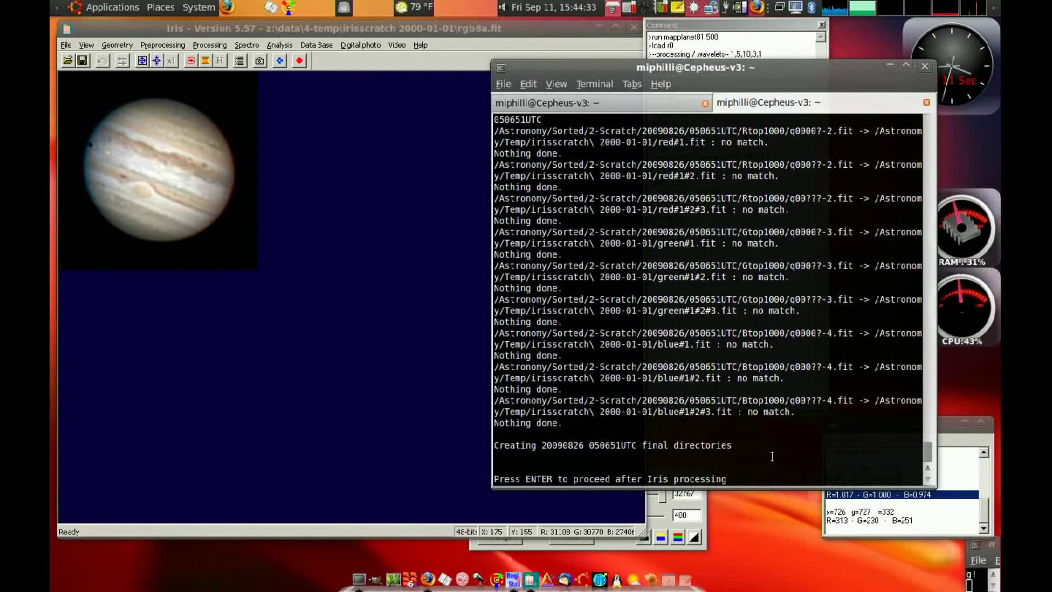
pyautogui.press('Return')
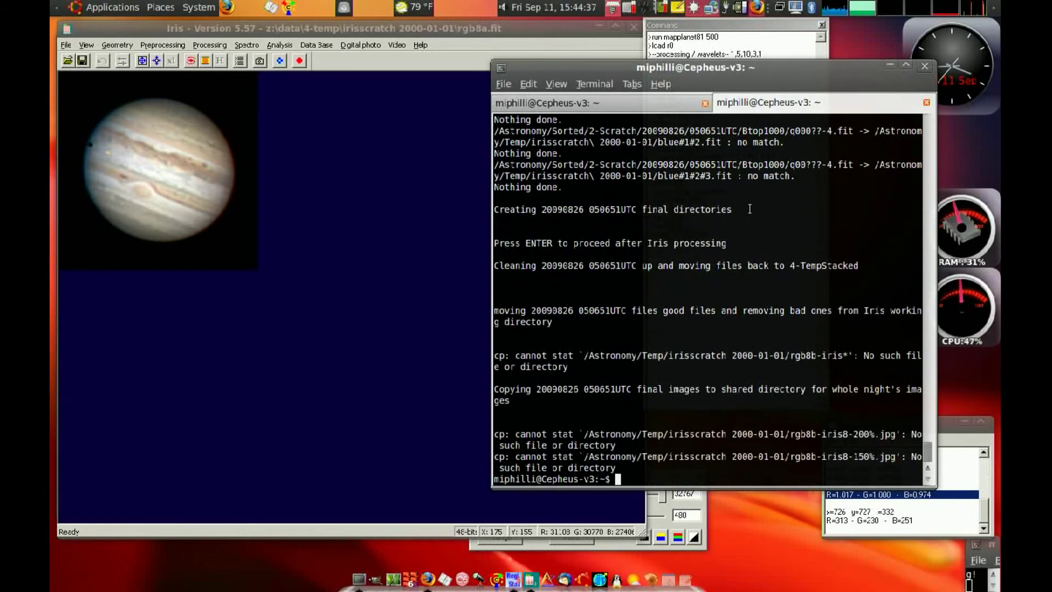
pyautogui.click(746, 38)
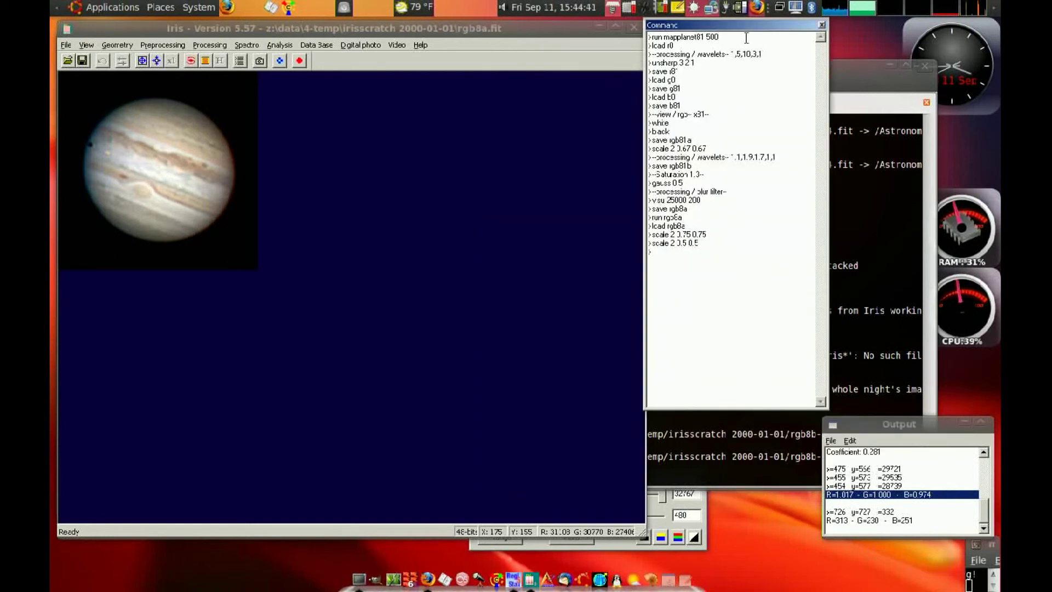